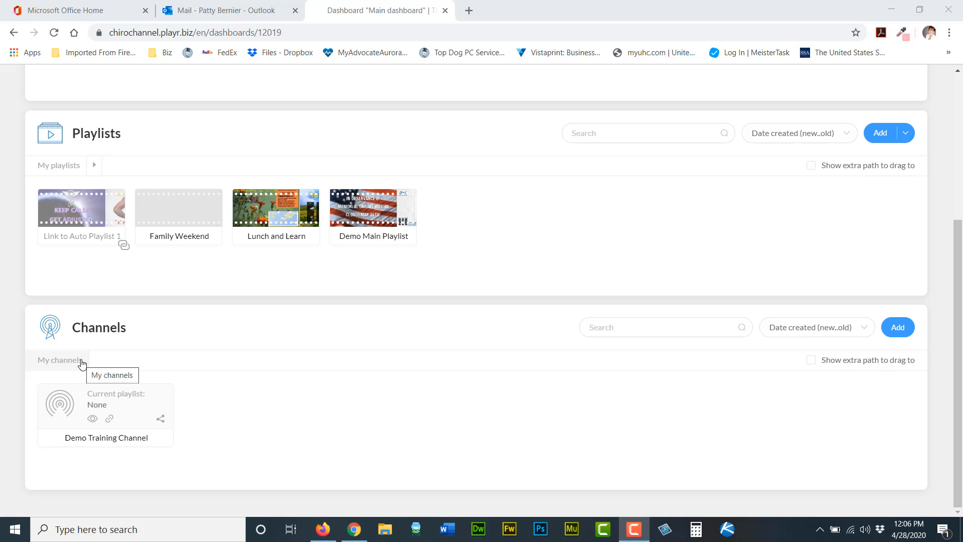
# Add a new channel to the Channels section.
pyautogui.rightClick(77, 363)
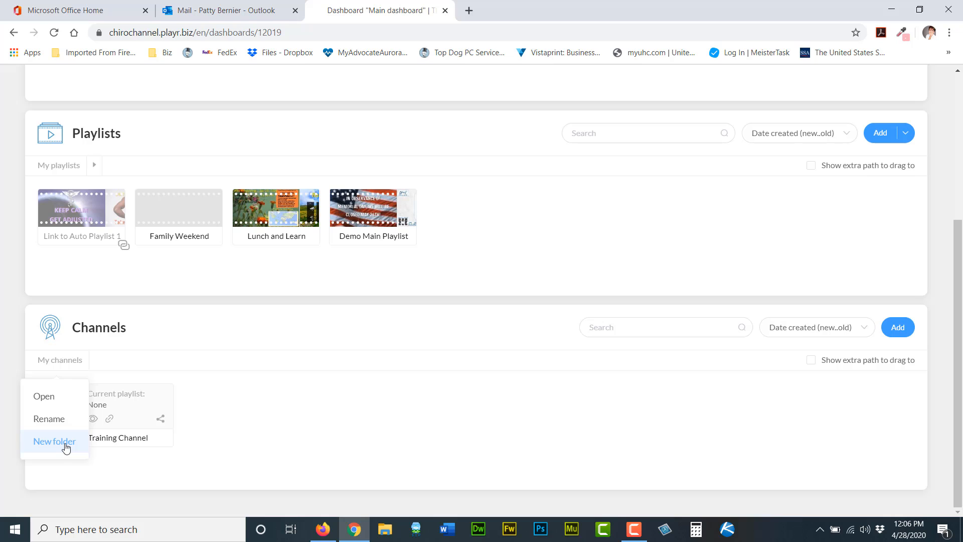
pyautogui.click(243, 423)
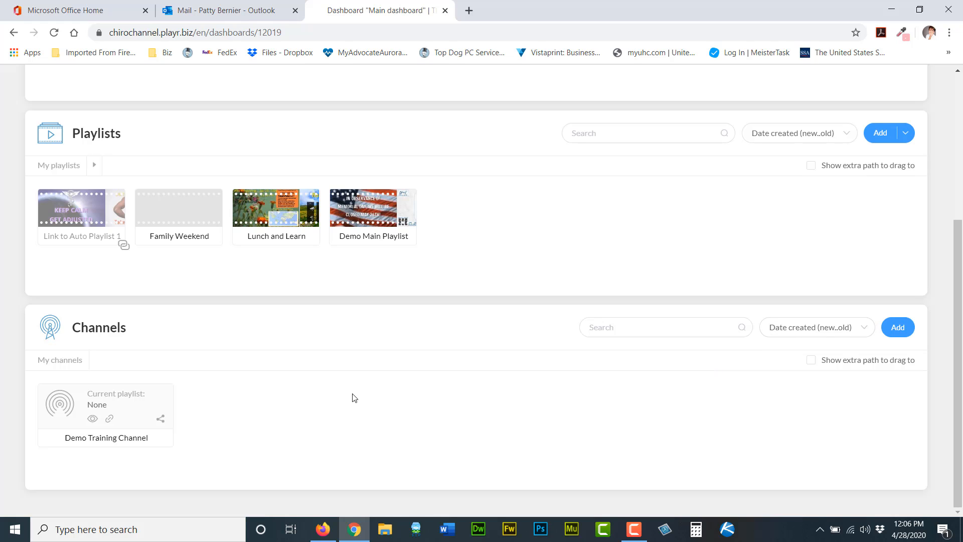
pyautogui.click(899, 332)
pyautogui.click(900, 332)
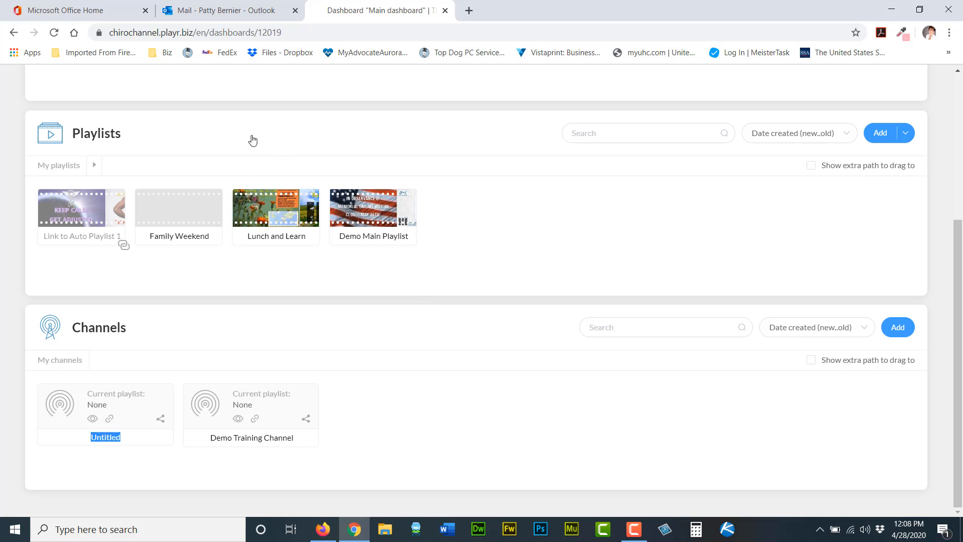
# Assign the Demo Main Playlist to the Demo Training Channel, opening its schedule.
pyautogui.scroll(1, 404, 216)
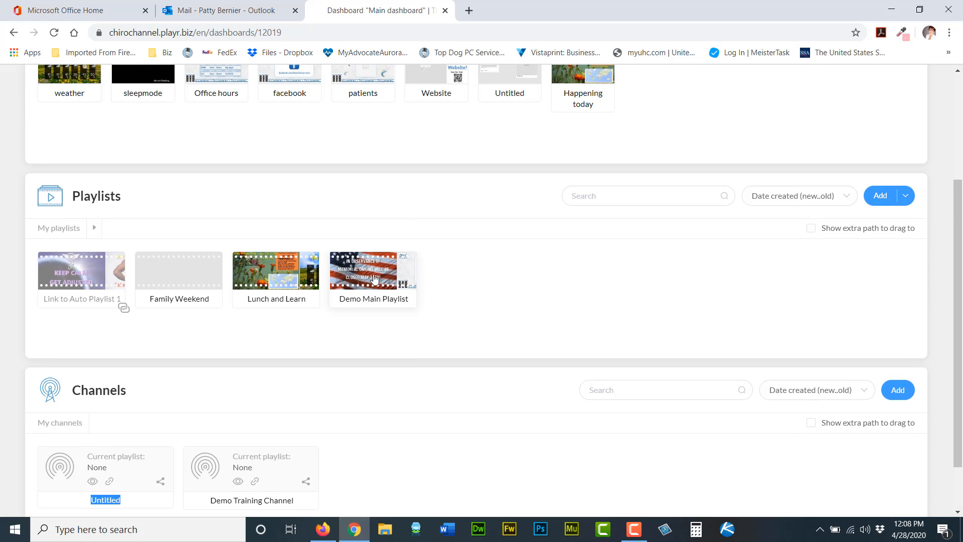
pyautogui.scroll(1, 415, 269)
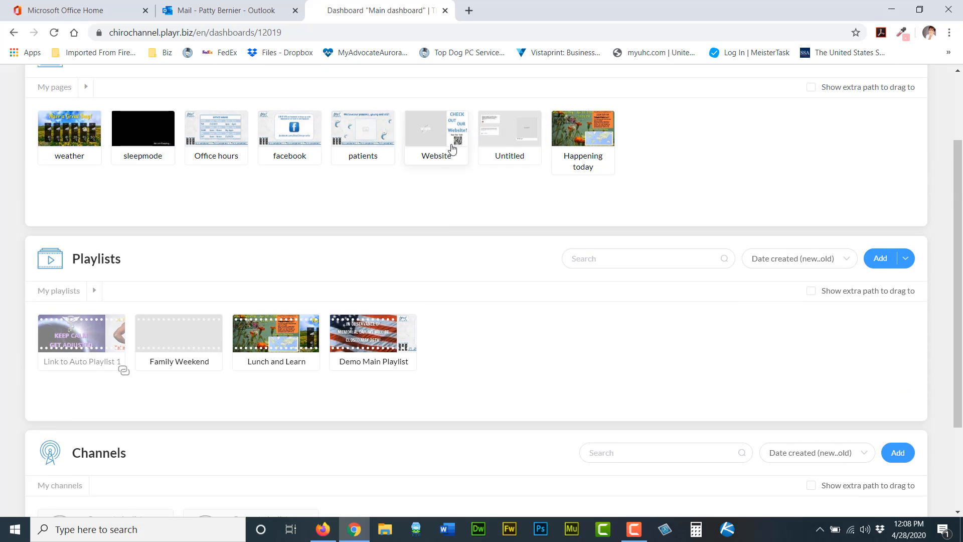
pyautogui.scroll(-2, 462, 224)
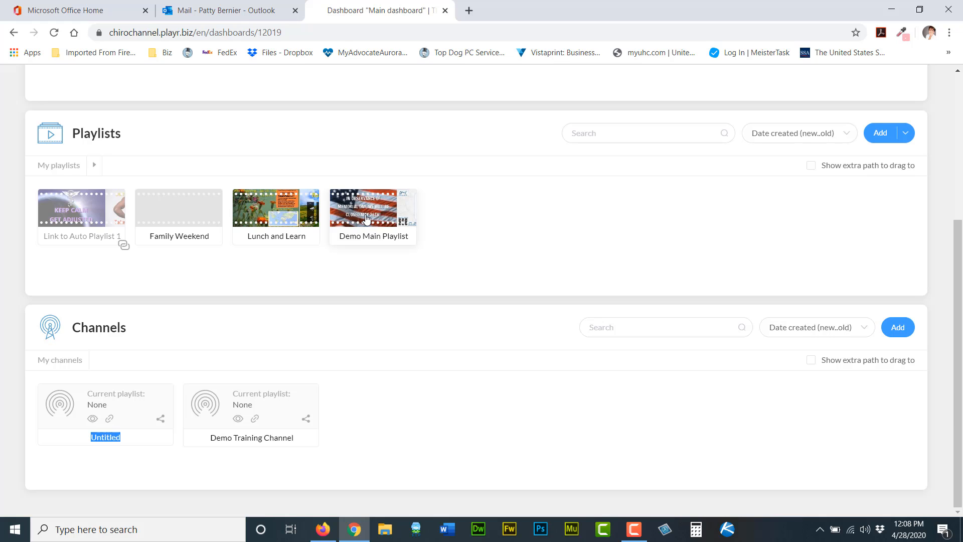
pyautogui.moveTo(366, 219); pyautogui.dragTo(243, 410)
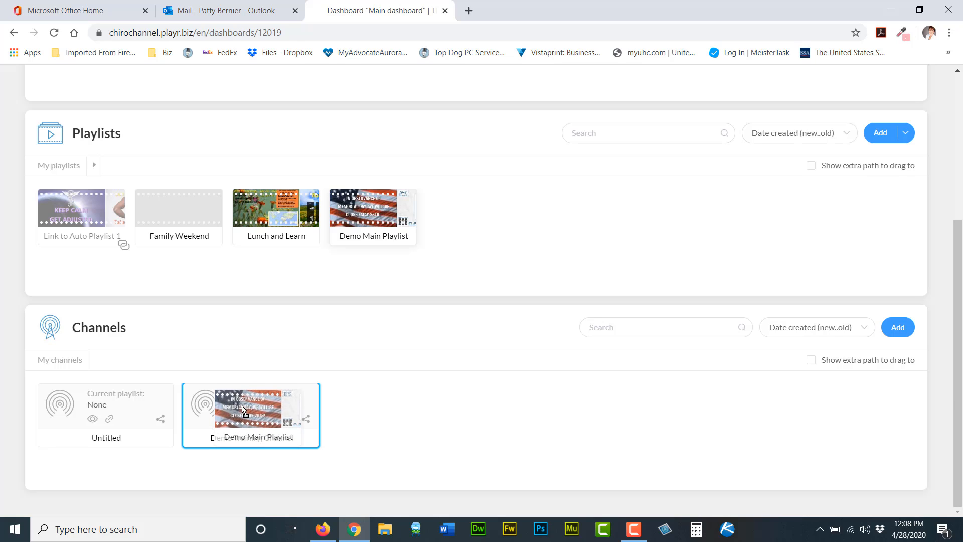
pyautogui.moveTo(243, 409); pyautogui.dragTo(245, 411)
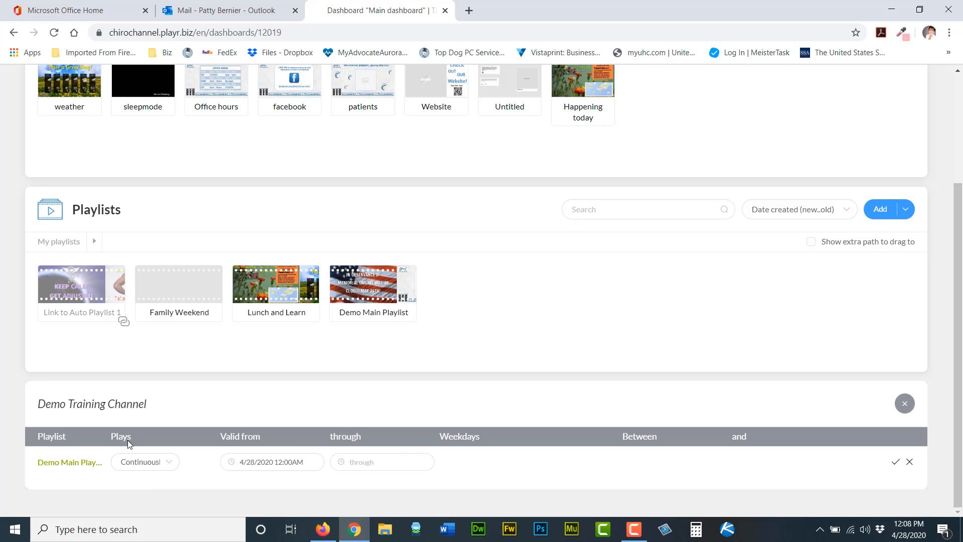
# Save the Demo Main Playlist schedule entry as Continuously with no end date.
pyautogui.click(172, 467)
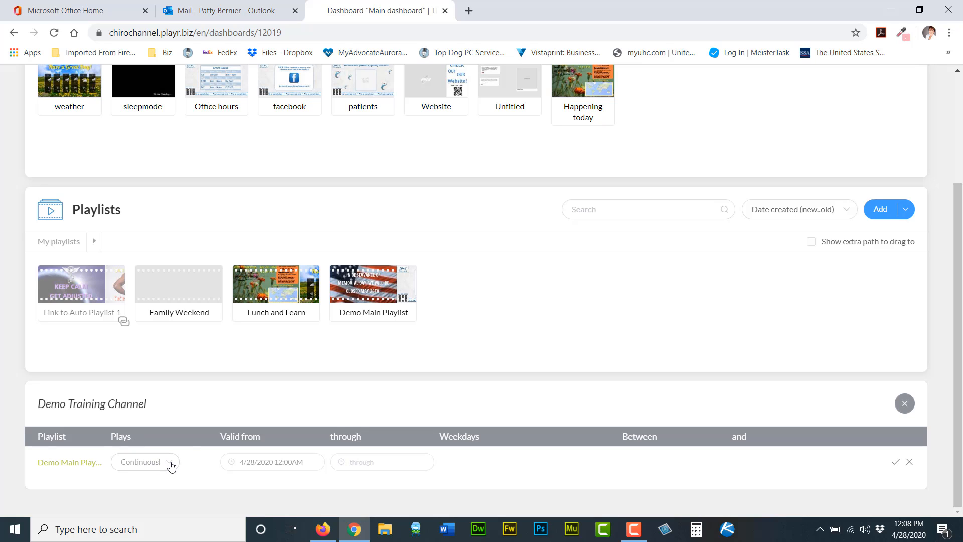
pyautogui.click(171, 466)
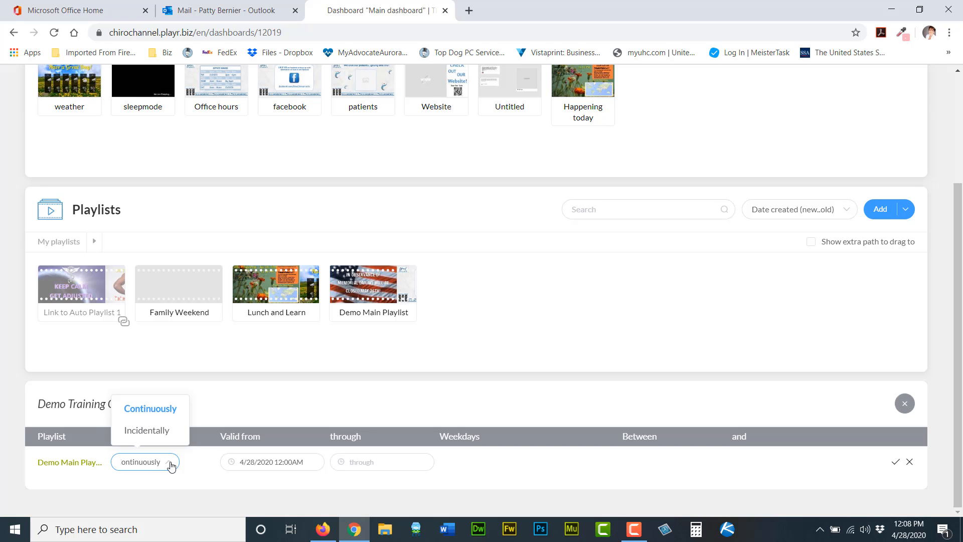
pyautogui.click(171, 466)
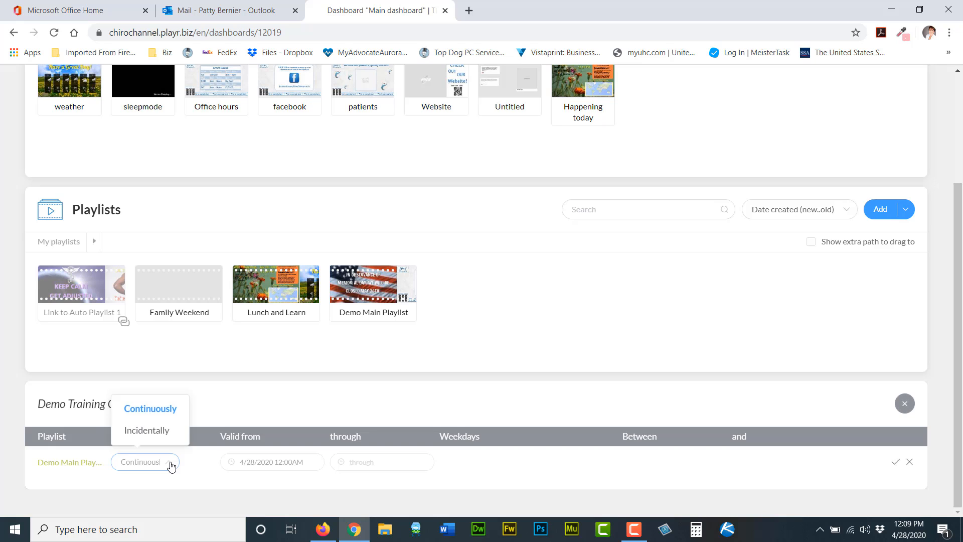
pyautogui.click(171, 466)
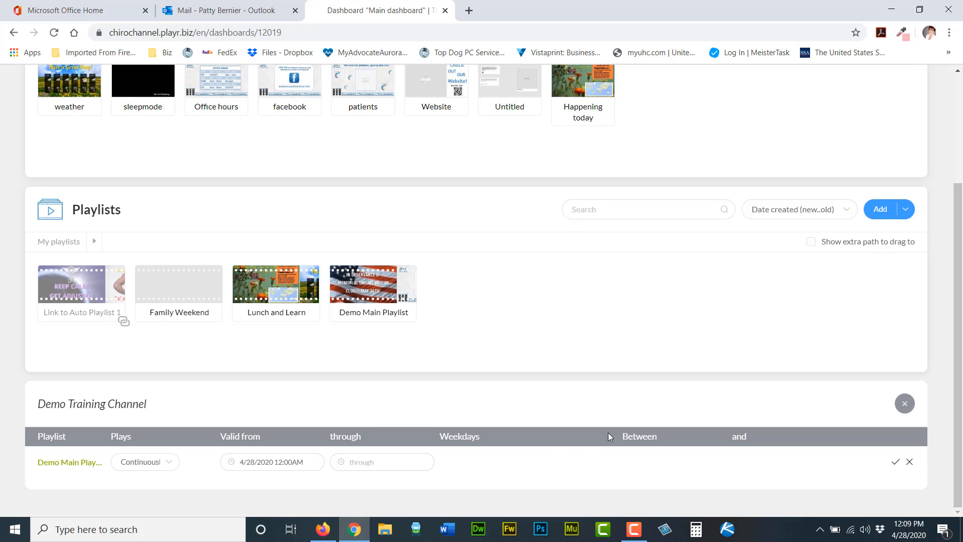
pyautogui.click(388, 461)
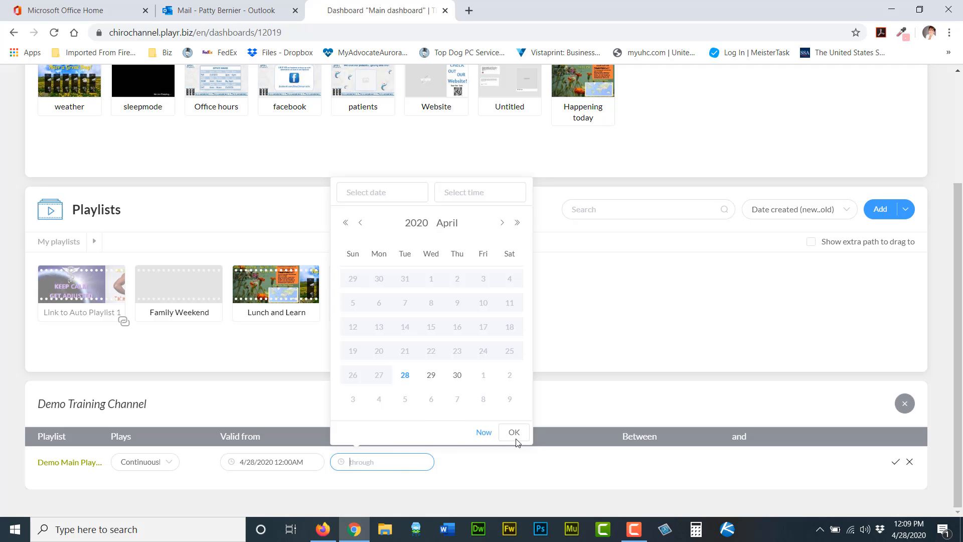
pyautogui.click(486, 466)
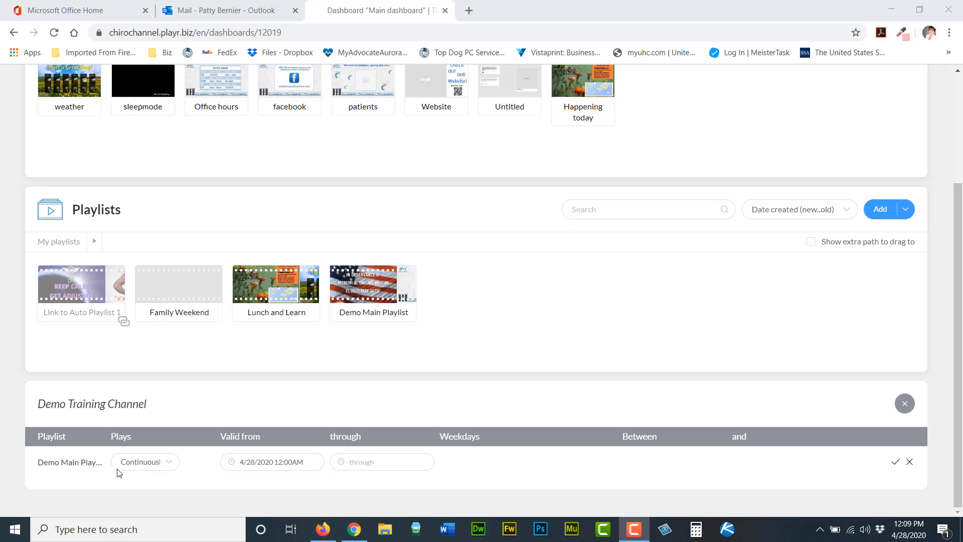
pyautogui.click(896, 465)
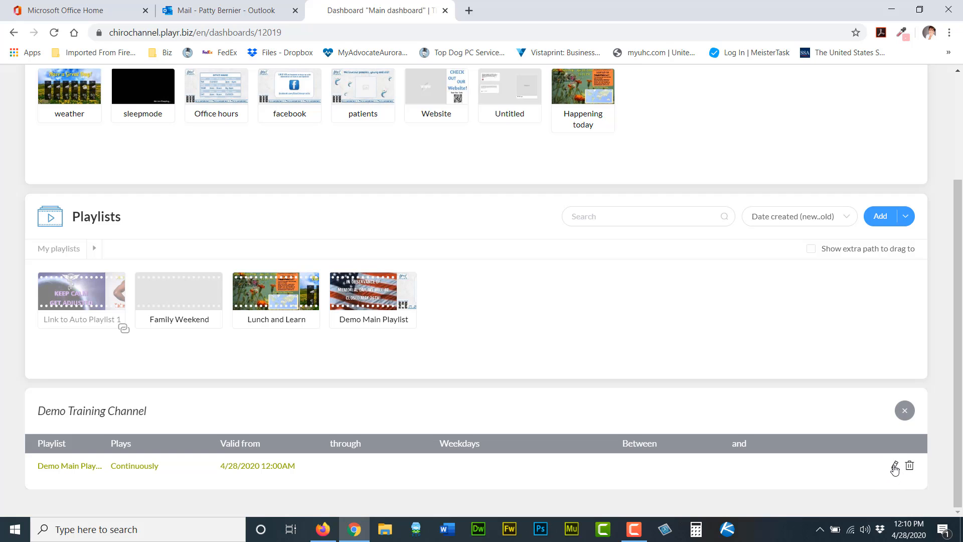
# Delete the Demo Main Playlist schedule entry from the Demo Training Channel.
pyautogui.click(895, 467)
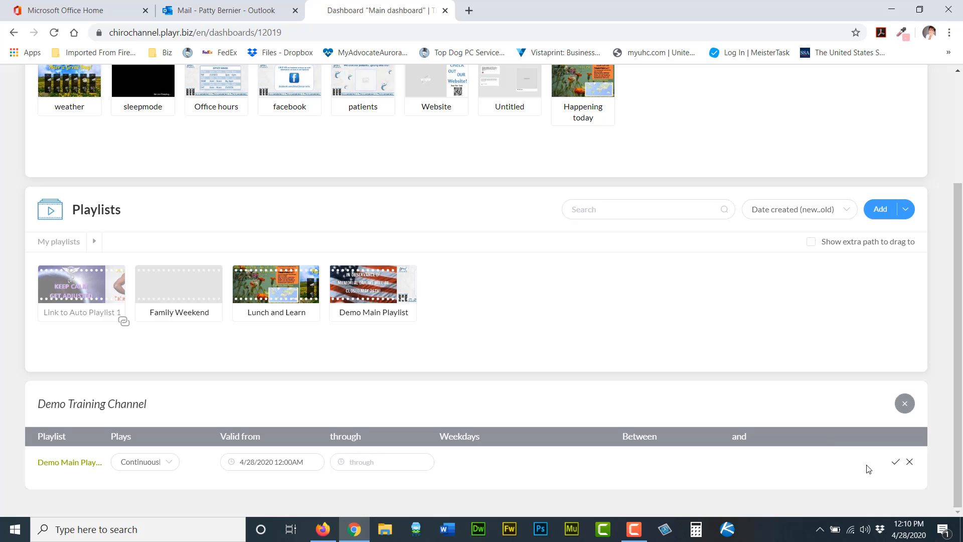
pyautogui.click(896, 464)
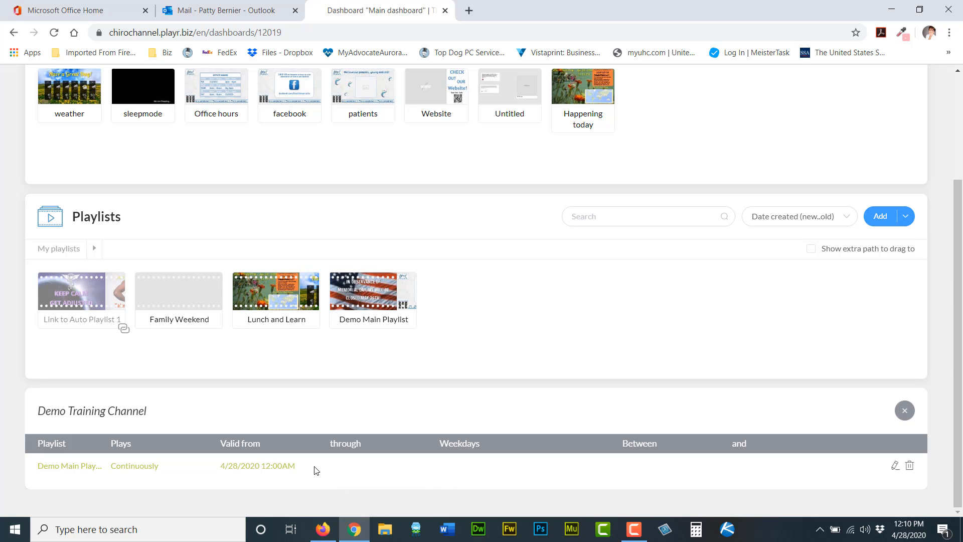
pyautogui.moveTo(316, 464); pyautogui.dragTo(652, 289)
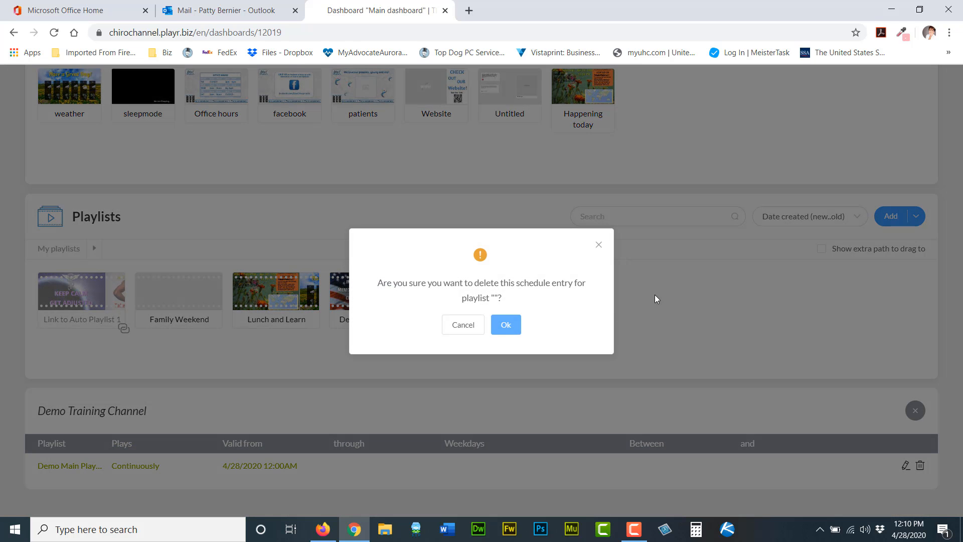
pyautogui.click(506, 324)
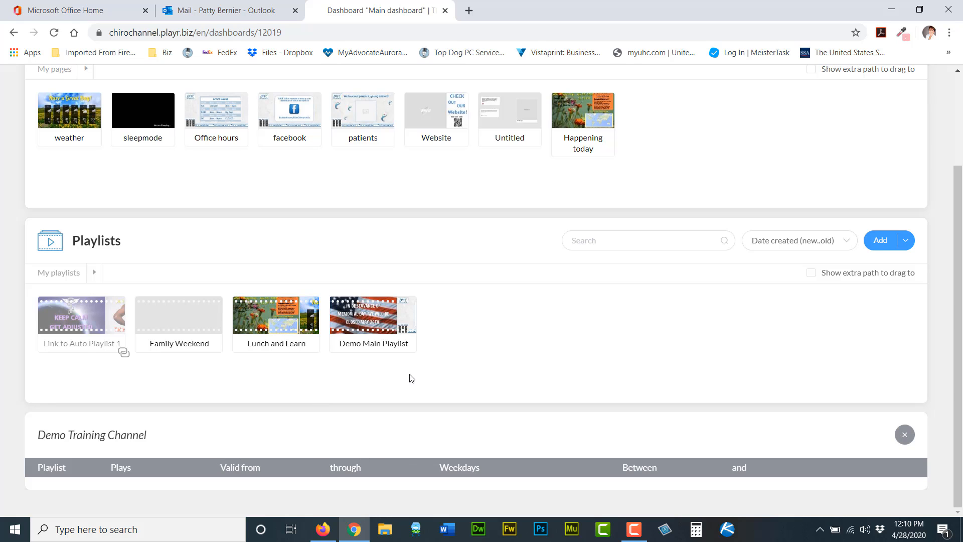
# Add the Demo Main Playlist and Link to Auto Playlist 1 to the Demo Training Channel schedule.
pyautogui.moveTo(377, 324); pyautogui.dragTo(161, 507)
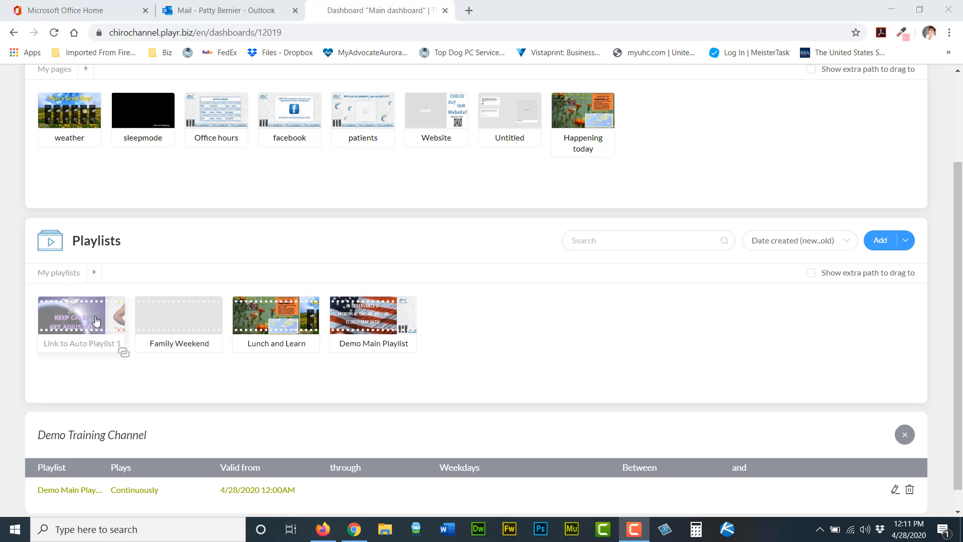
pyautogui.moveTo(85, 321); pyautogui.dragTo(95, 498)
pyautogui.scroll(-1, 476, 479)
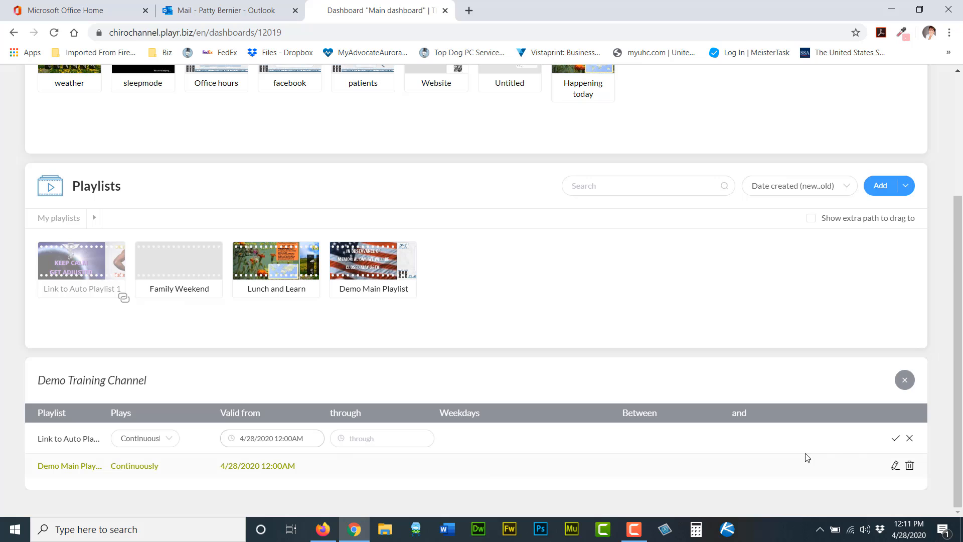
pyautogui.click(898, 440)
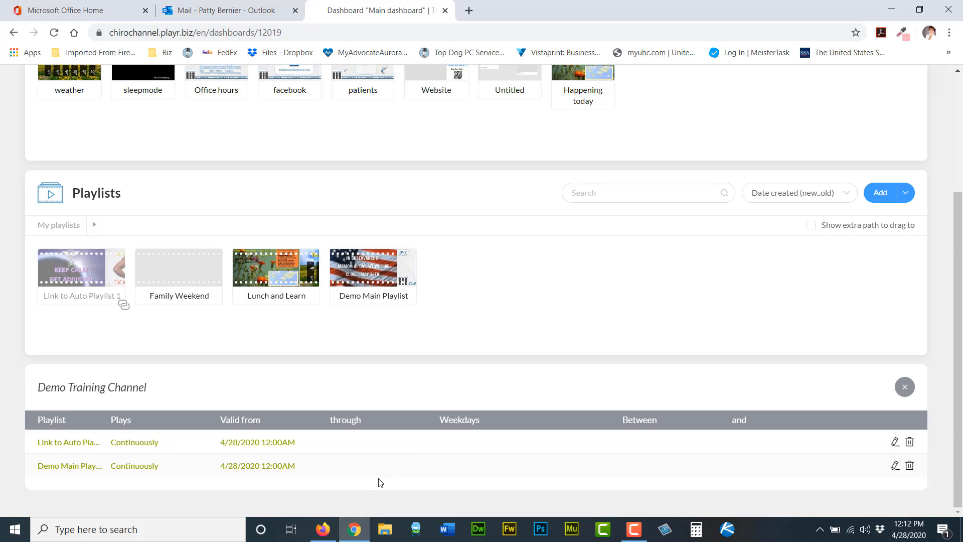
# Move the Demo Main Playlist above Link to Auto Playlist 1 and close the channel schedule.
pyautogui.moveTo(370, 474); pyautogui.dragTo(366, 444)
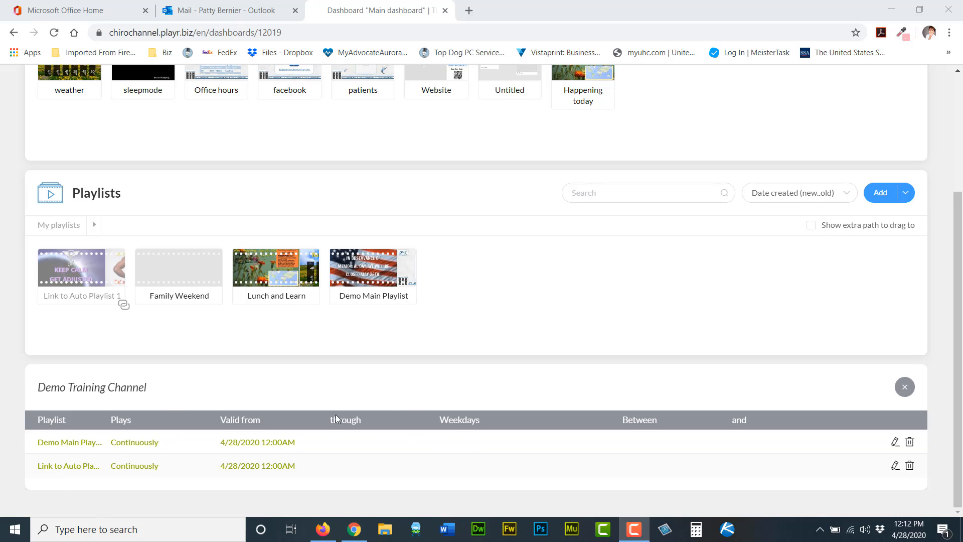
pyautogui.click(905, 388)
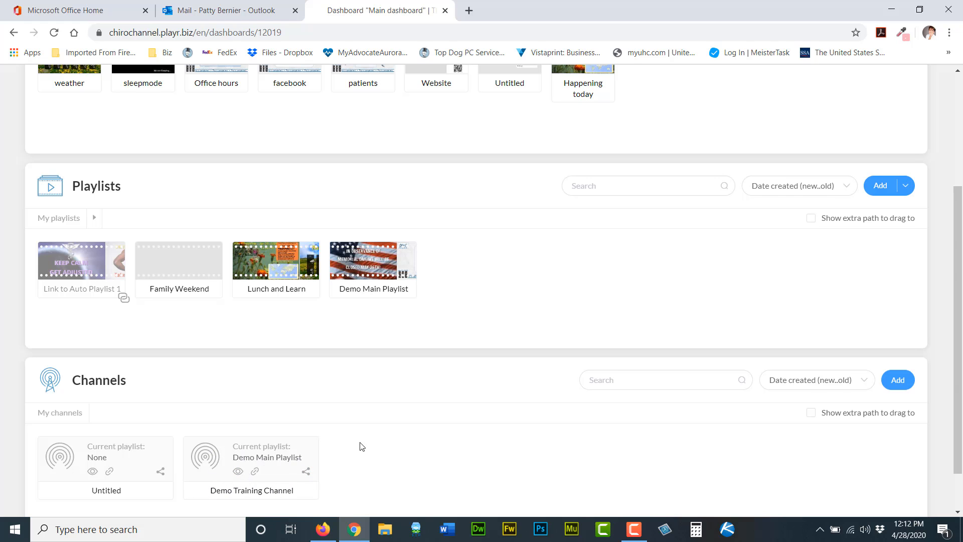
# Copy the Demo Training Channel's shareable playback address.
pyautogui.scroll(-2, 387, 439)
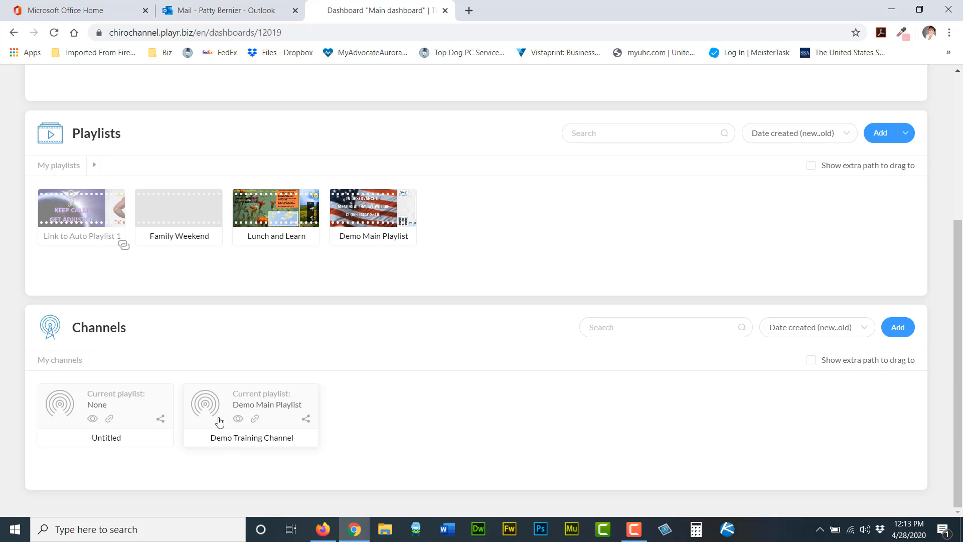
pyautogui.moveTo(225, 420)
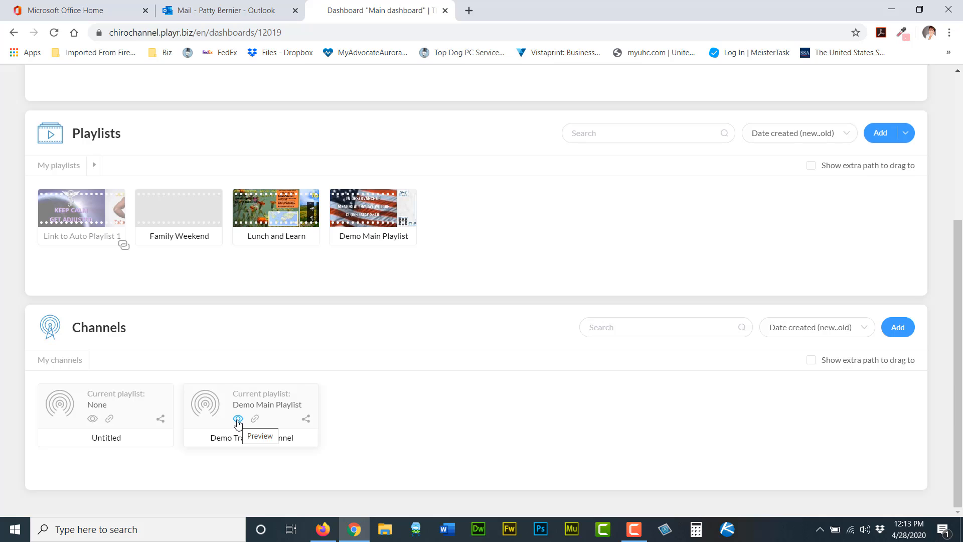
pyautogui.click(254, 419)
pyautogui.moveTo(308, 422)
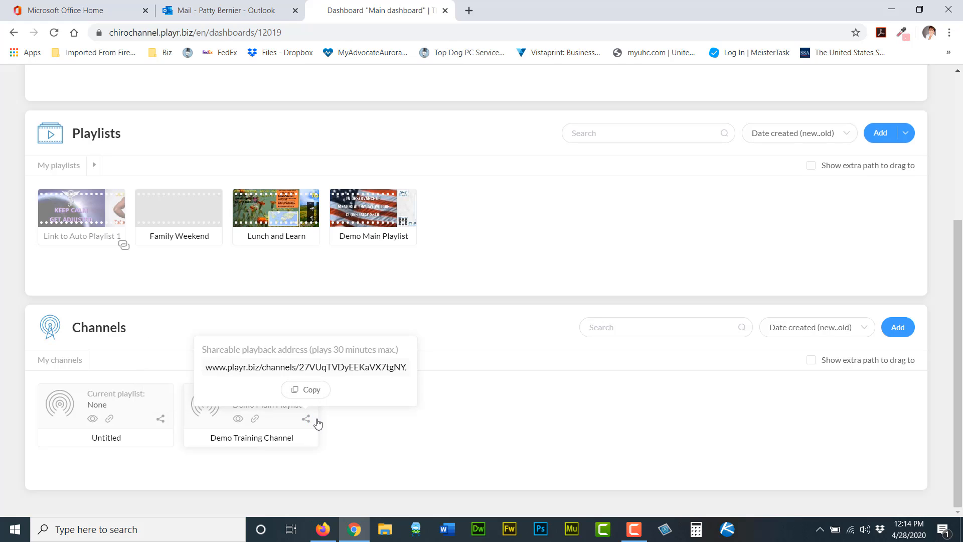
pyautogui.click(308, 424)
pyautogui.click(307, 425)
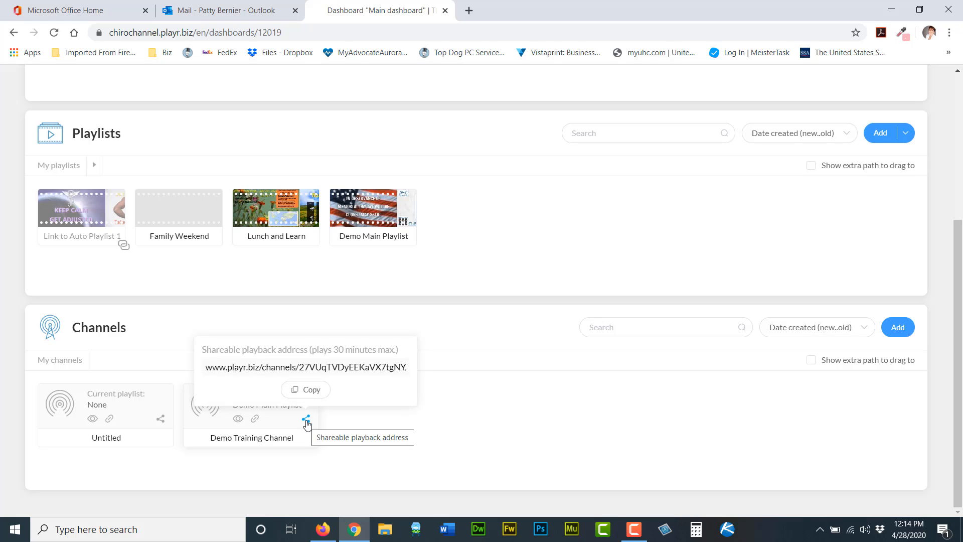
pyautogui.click(307, 425)
pyautogui.click(307, 423)
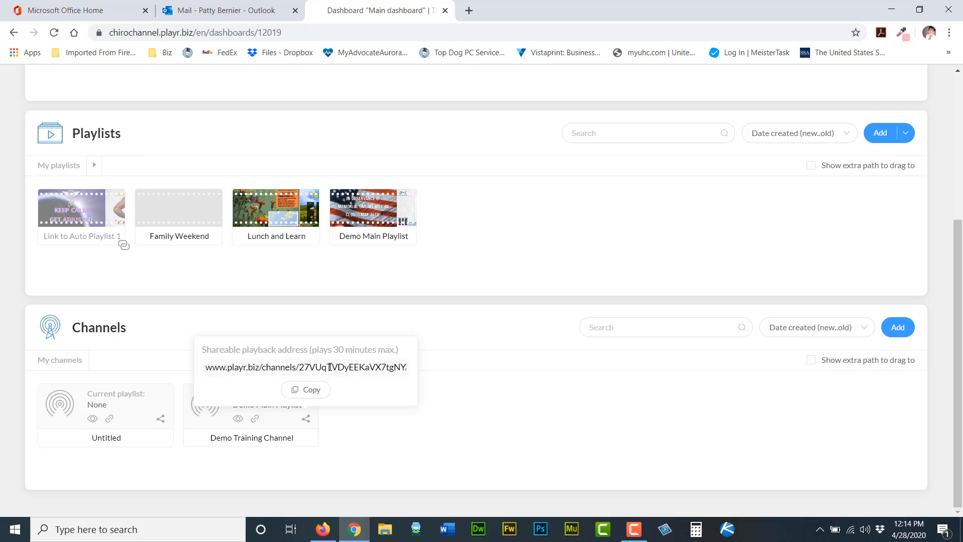
pyautogui.click(300, 392)
pyautogui.click(307, 391)
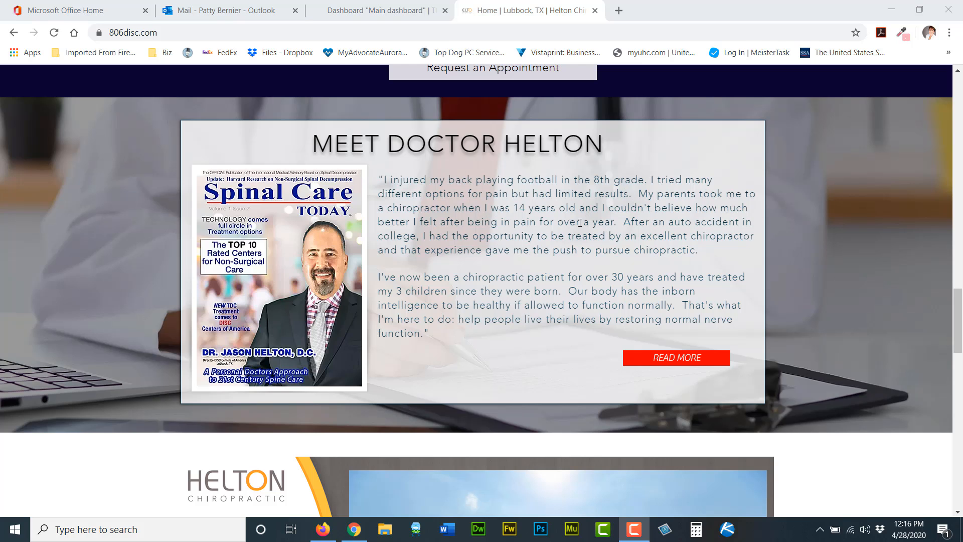
# Review the channel content shown on the 806disc.com website, then return to the dashboard.
pyautogui.scroll(-5, 701, 196)
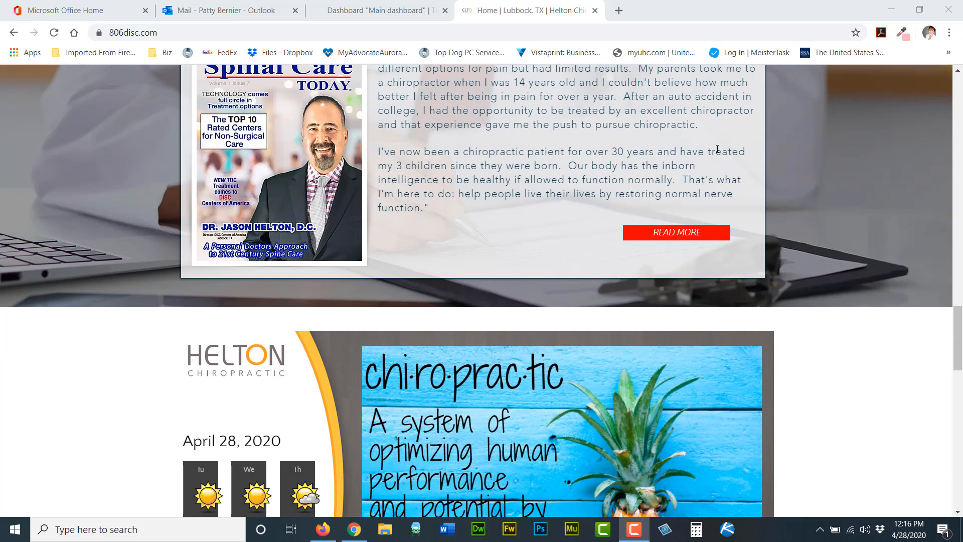
pyautogui.scroll(-1, 767, 125)
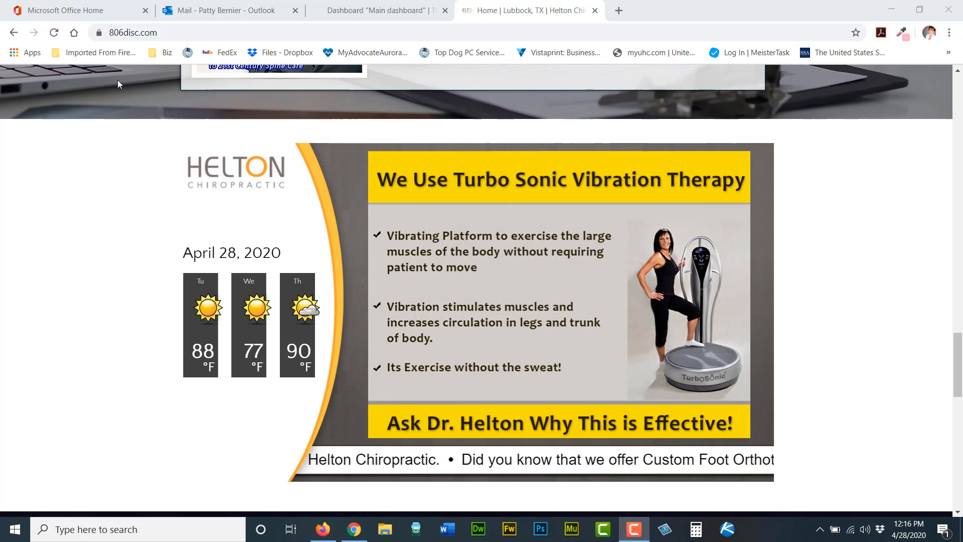
pyautogui.click(386, 11)
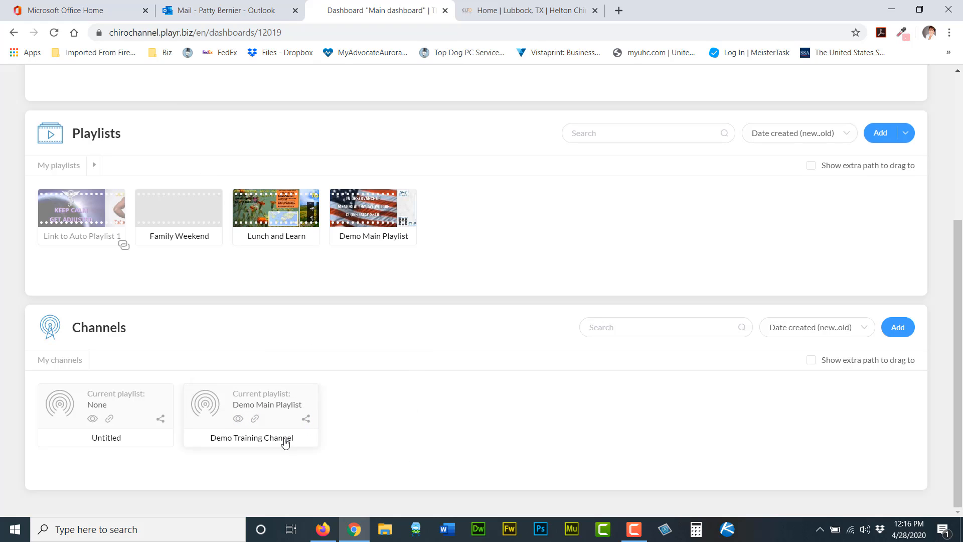
# Restart the Demo Training Channel.
pyautogui.click(284, 420)
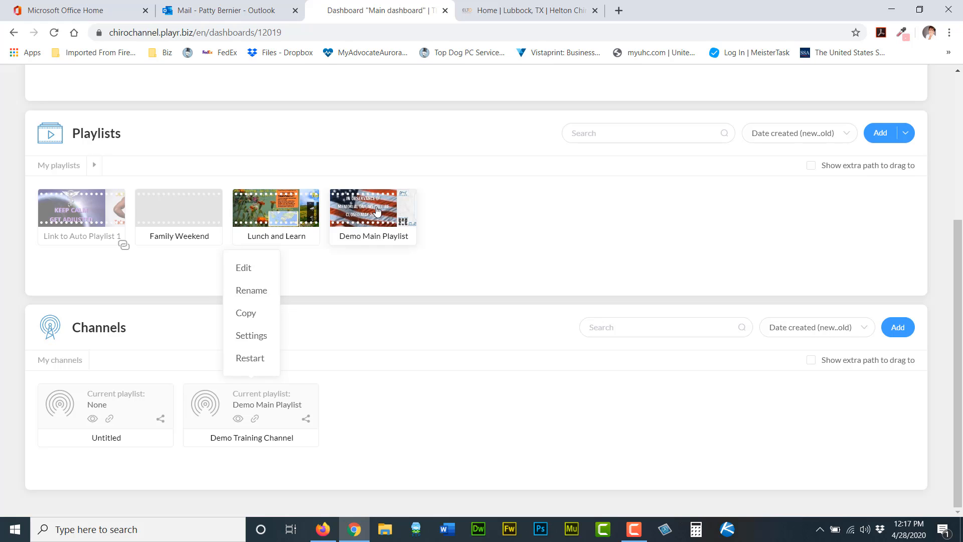
pyautogui.click(253, 363)
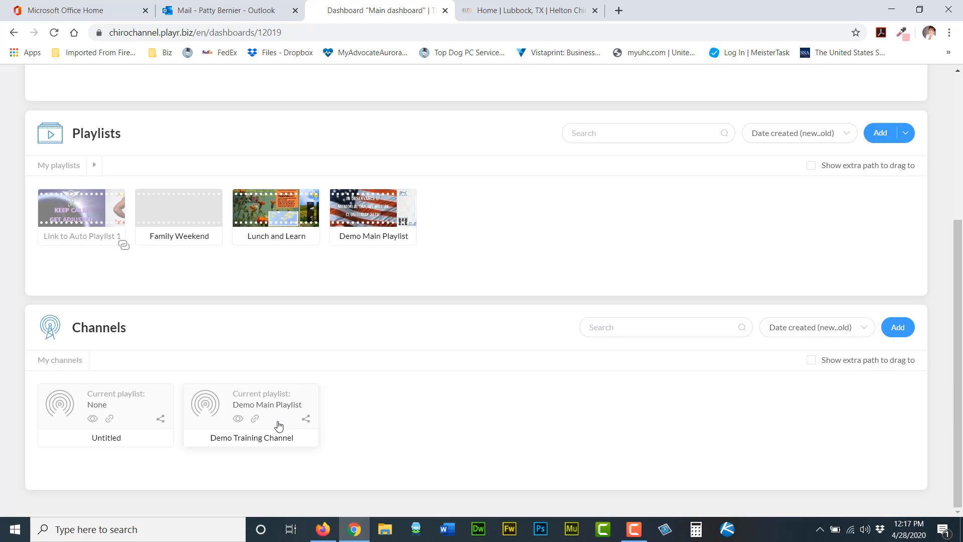
# Open the Demo Training Channel's settings and close them without changes.
pyautogui.click(272, 420)
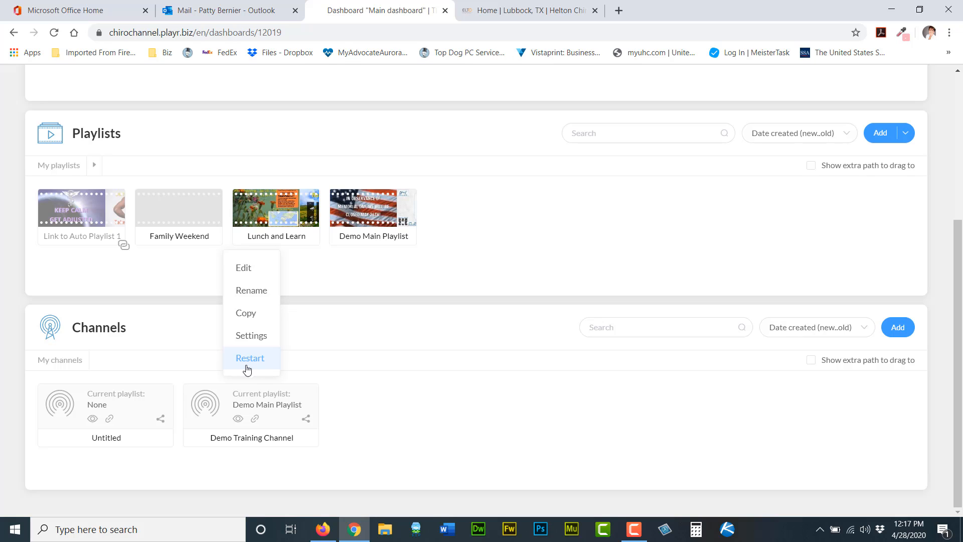
pyautogui.click(252, 337)
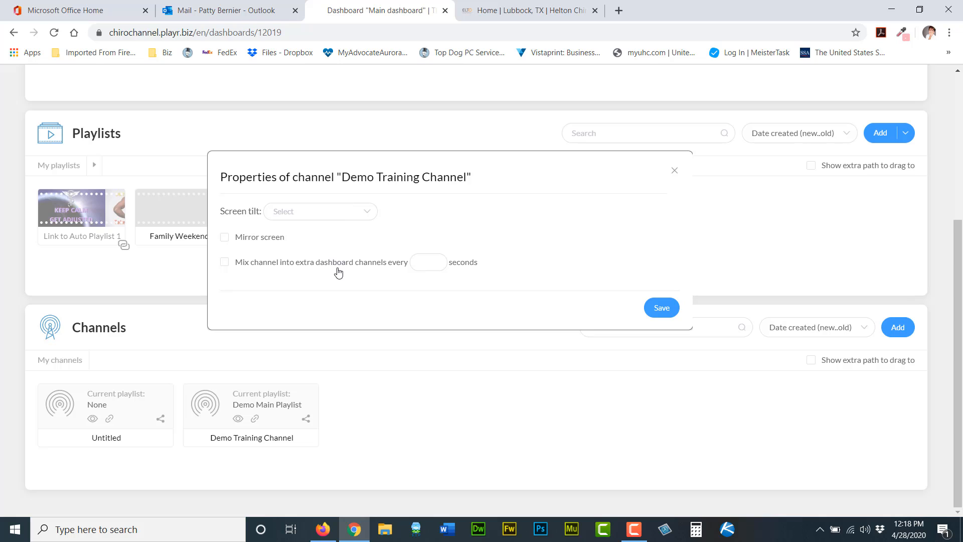
pyautogui.click(673, 173)
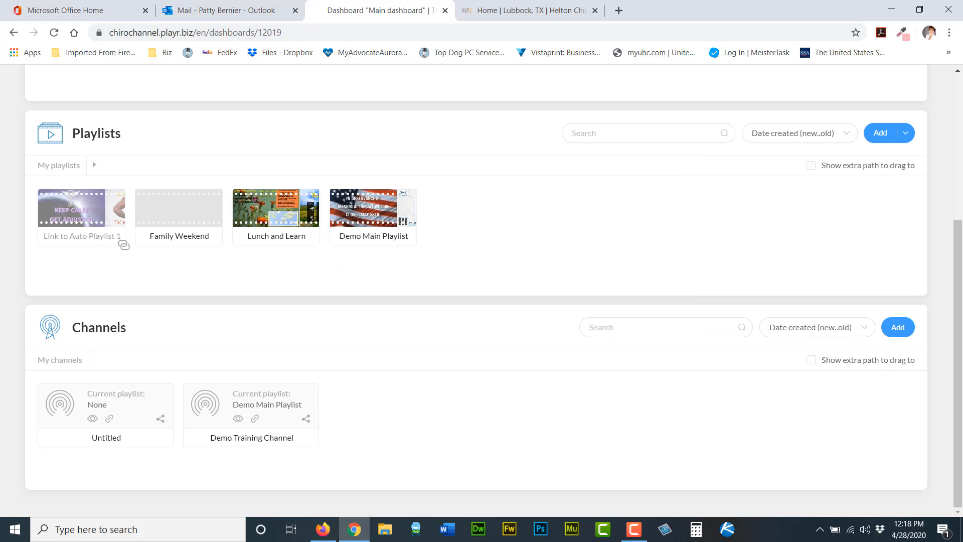
# Add the Lunch and Learn playlist to the Demo Training Channel schedule and set it to play Incidentally.
pyautogui.press('F10')
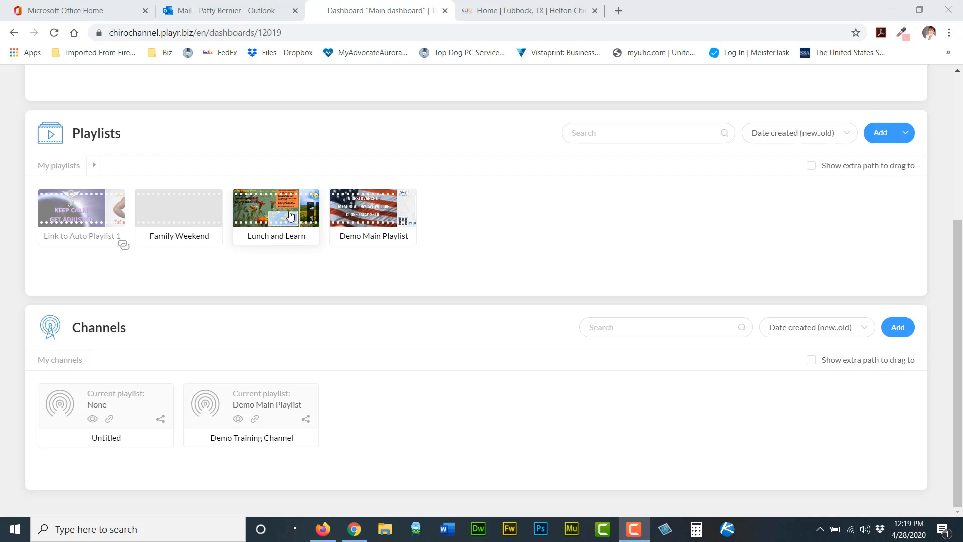
pyautogui.moveTo(274, 205); pyautogui.dragTo(240, 399)
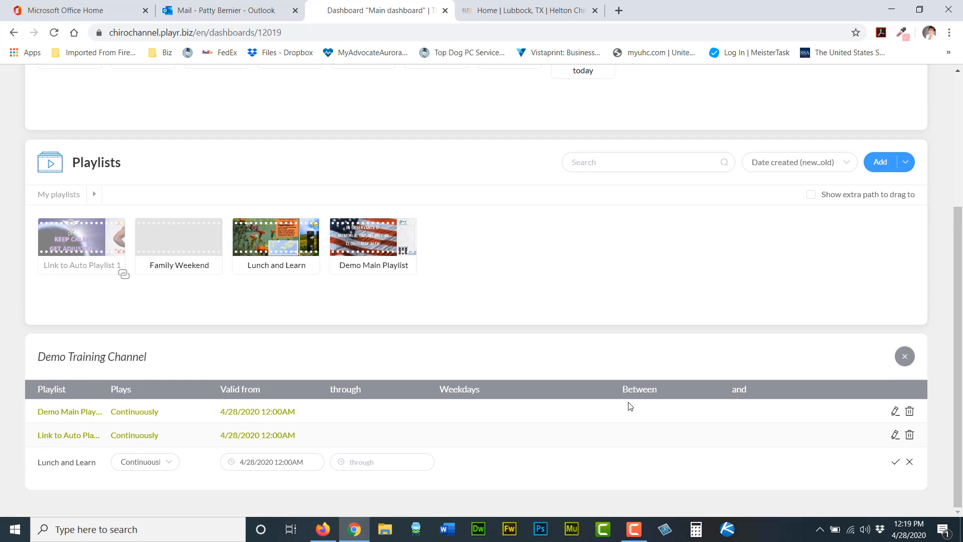
pyautogui.click(169, 466)
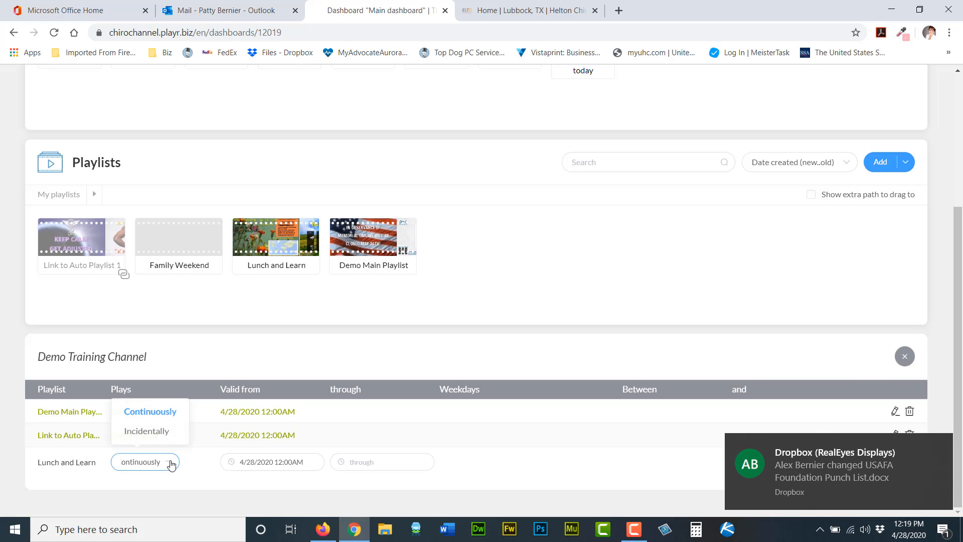
pyautogui.click(944, 448)
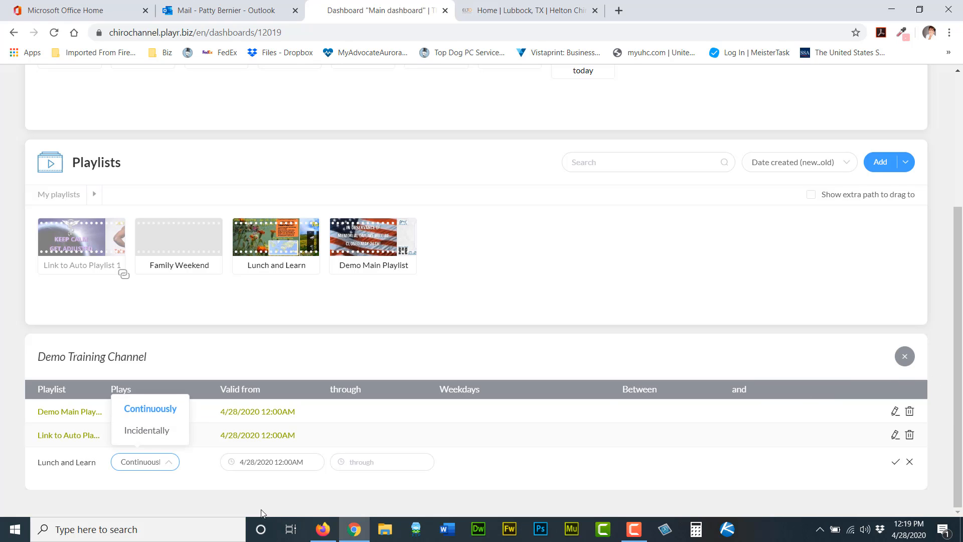
pyautogui.click(154, 436)
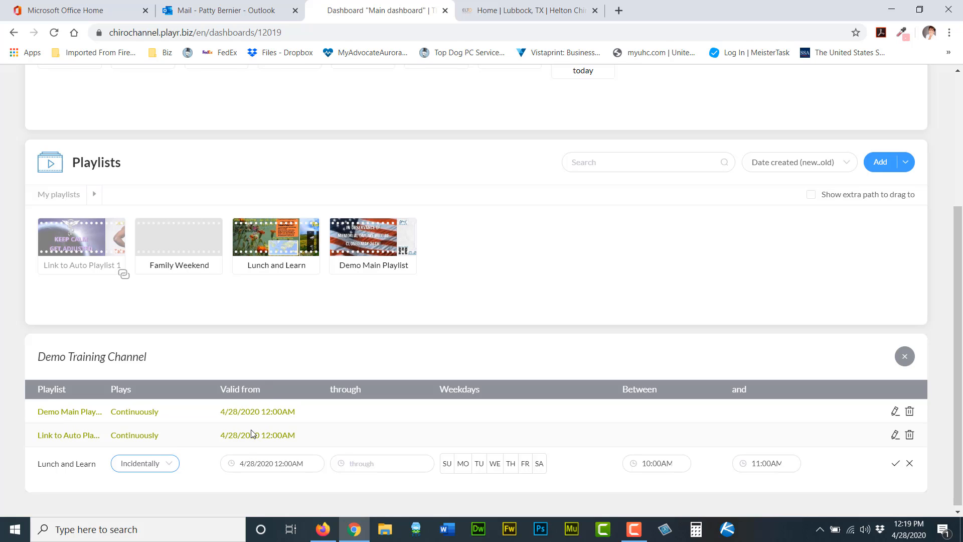
# Set Lunch and Learn's valid-from and through dates both to 4/29/2020.
pyautogui.click(259, 464)
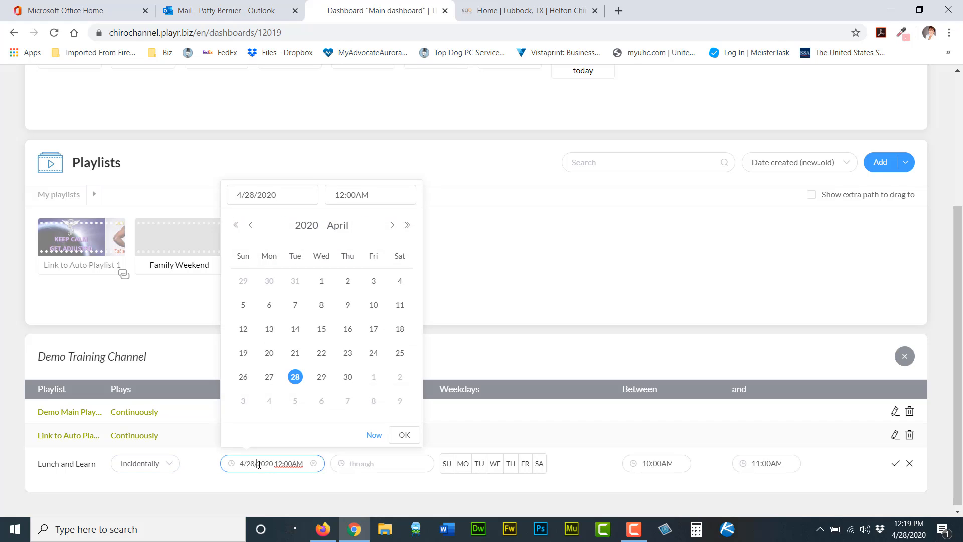
pyautogui.click(321, 381)
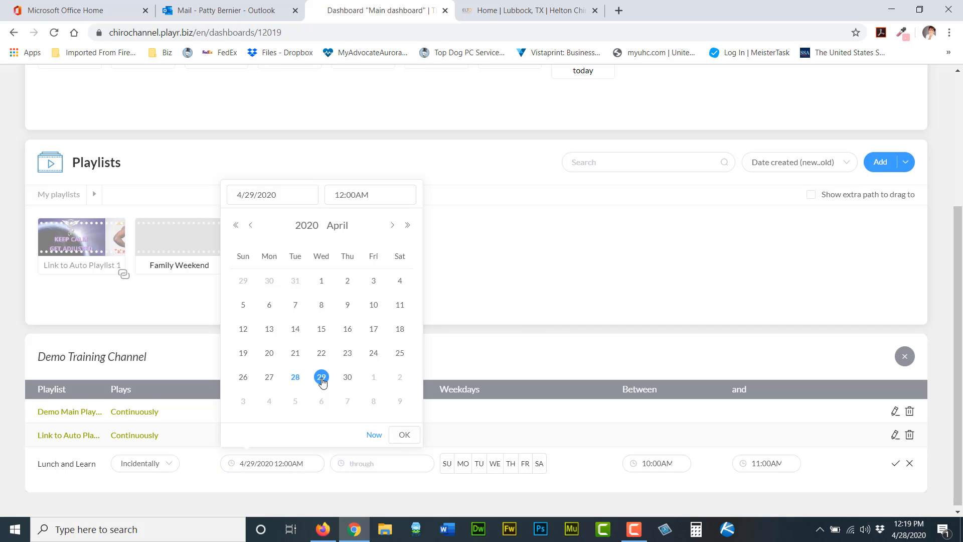
pyautogui.click(372, 464)
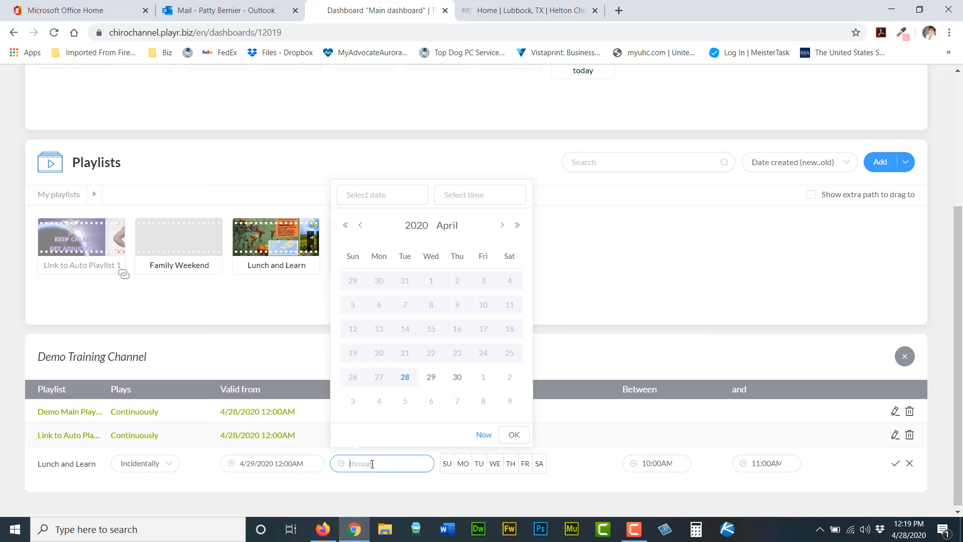
pyautogui.click(433, 380)
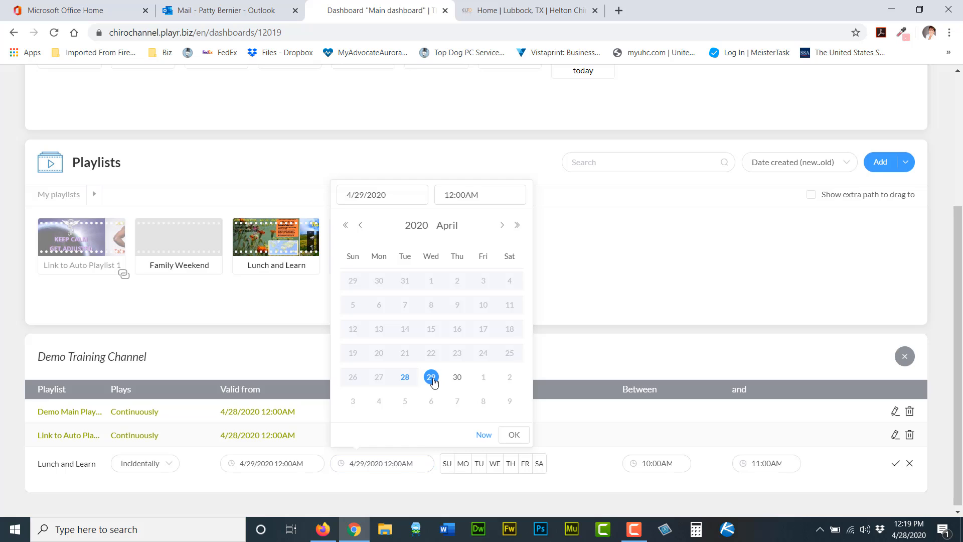
# Set Lunch and Learn's valid-from time to 12:00 PM and confirm it.
pyautogui.click(288, 463)
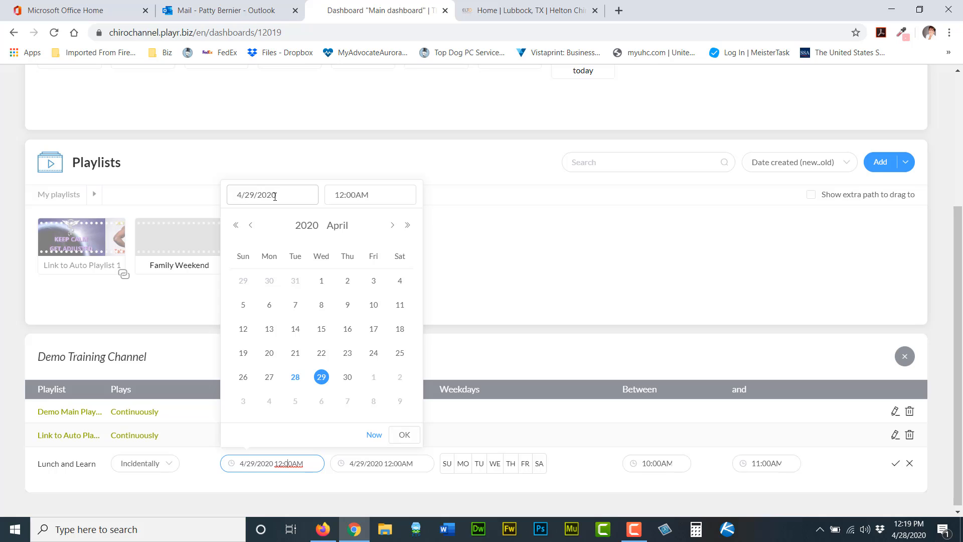
pyautogui.click(352, 200)
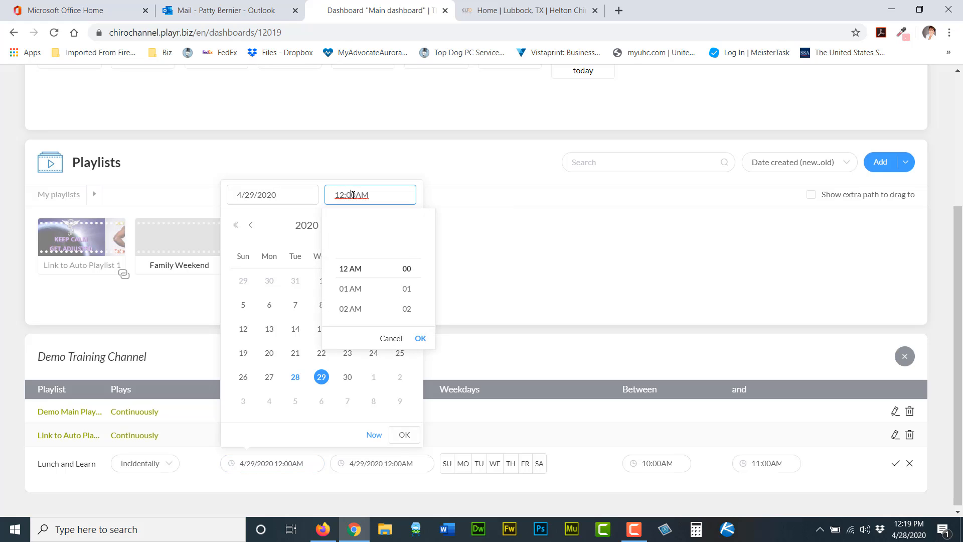
pyautogui.click(355, 287)
pyautogui.click(350, 307)
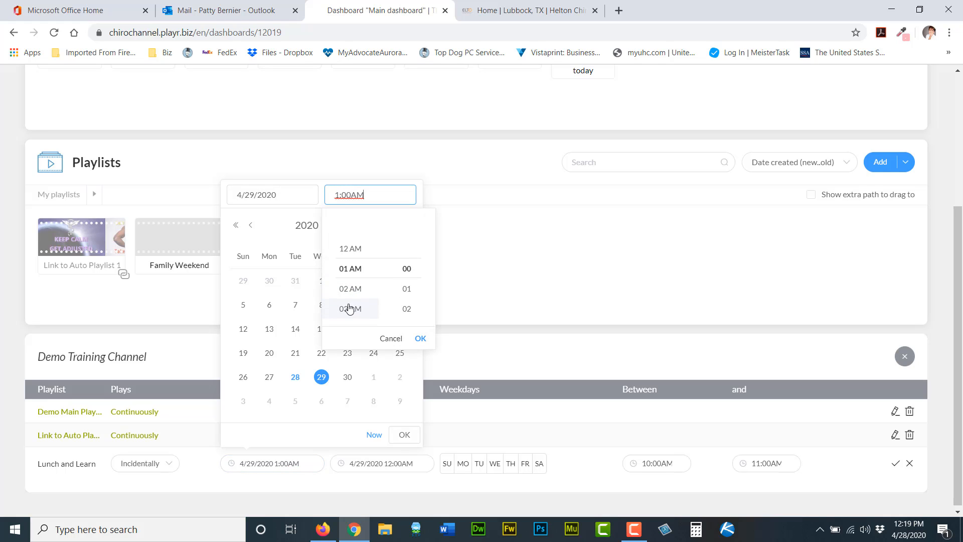
pyautogui.click(352, 291)
pyautogui.click(353, 288)
pyautogui.click(351, 314)
pyautogui.click(348, 291)
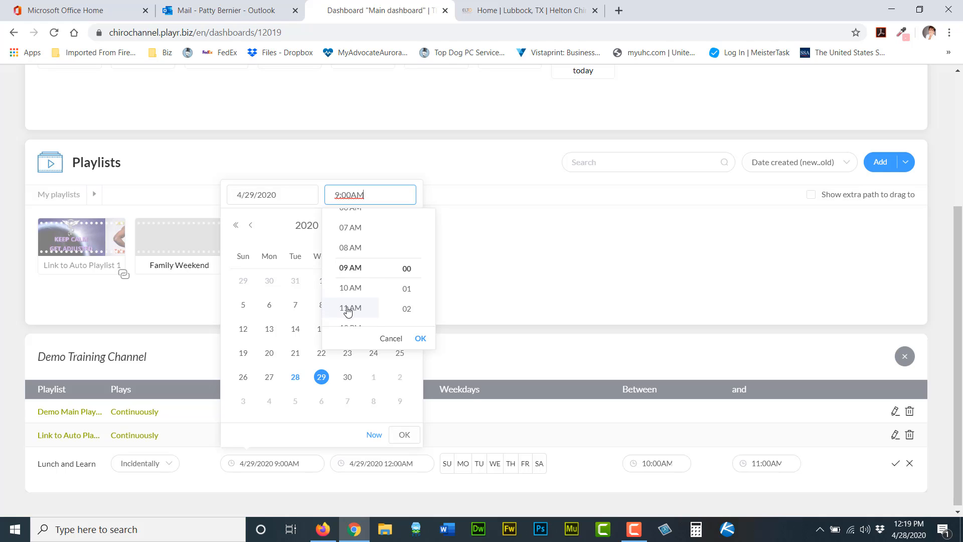
pyautogui.click(347, 310)
pyautogui.click(350, 303)
pyautogui.click(351, 303)
pyautogui.click(352, 294)
pyautogui.scroll(3, 350, 291)
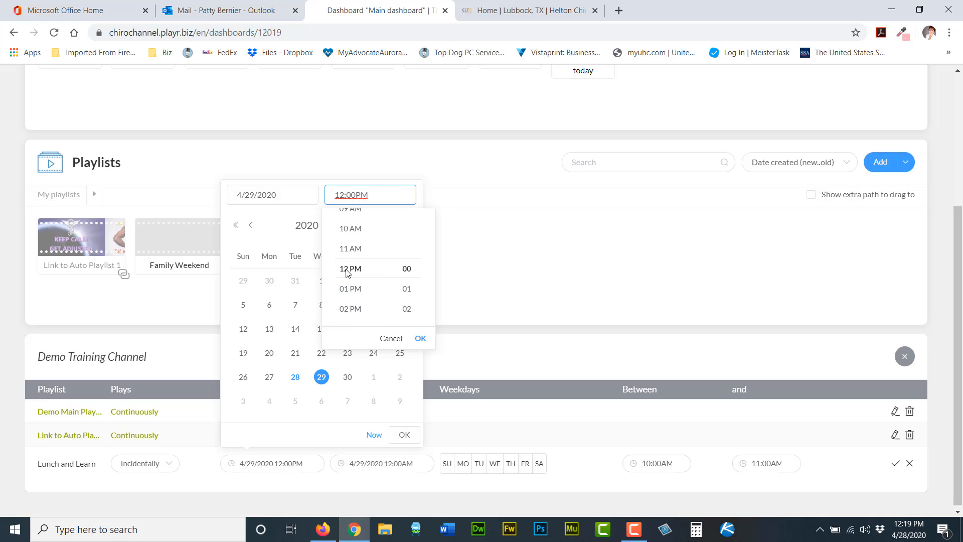
pyautogui.click(346, 272)
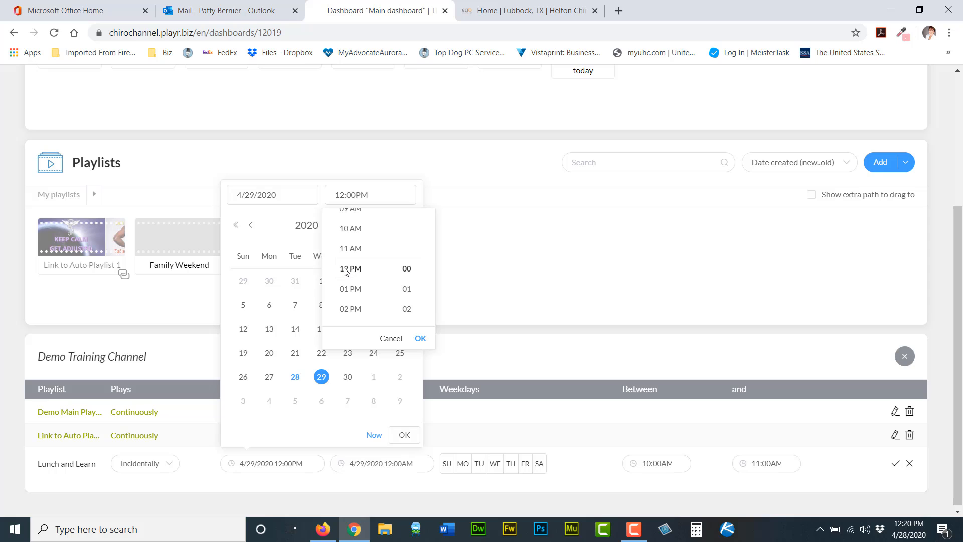
pyautogui.click(421, 340)
pyautogui.click(404, 434)
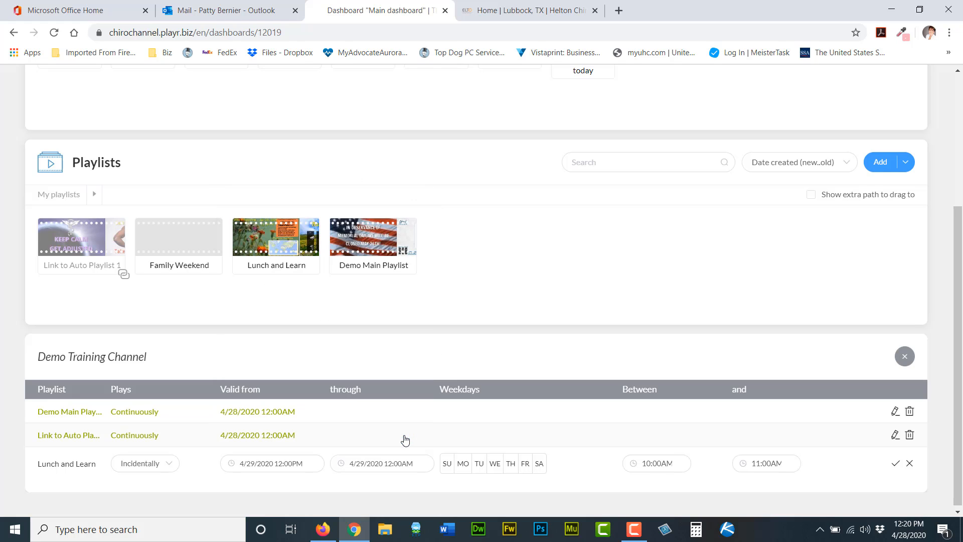
# Set Lunch and Learn's through time to 2:00 PM and confirm it.
pyautogui.click(388, 463)
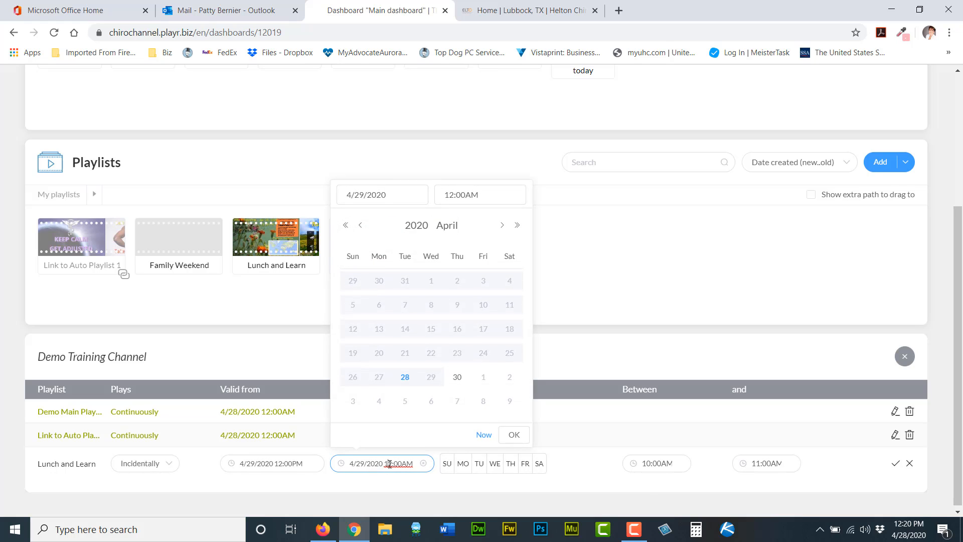
pyautogui.click(452, 195)
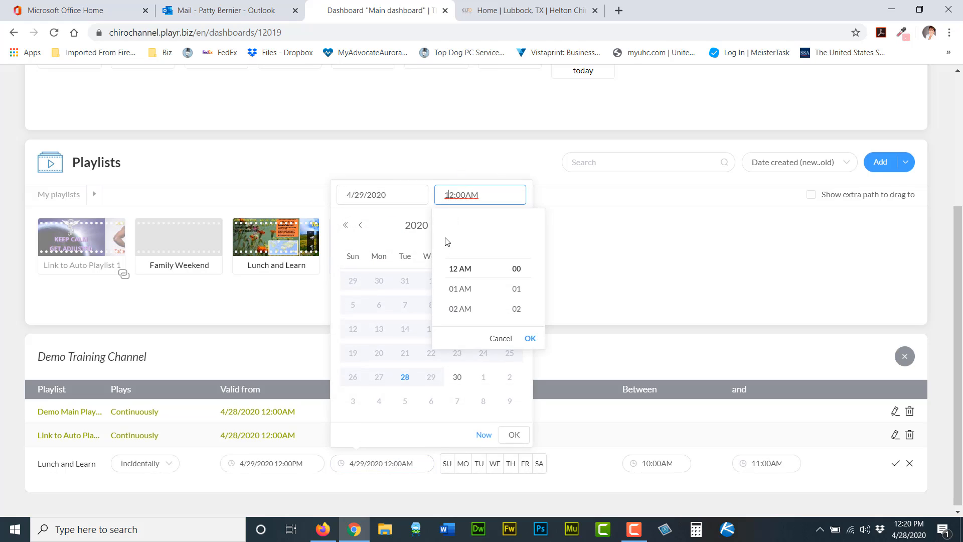
pyautogui.click(470, 289)
pyautogui.click(468, 292)
pyautogui.click(468, 296)
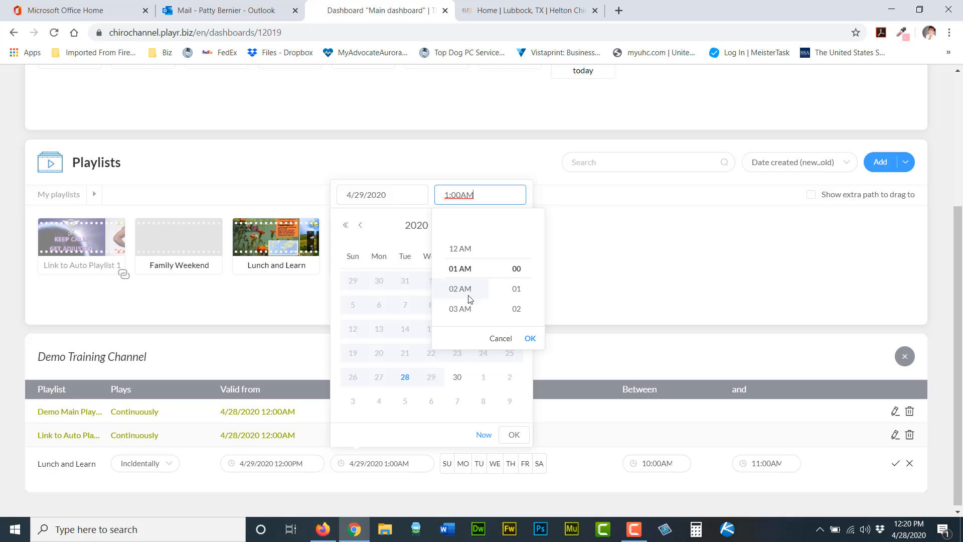
pyautogui.click(466, 299)
pyautogui.scroll(-1, 466, 295)
pyautogui.click(466, 292)
pyautogui.scroll(-2, 463, 300)
pyautogui.click(459, 292)
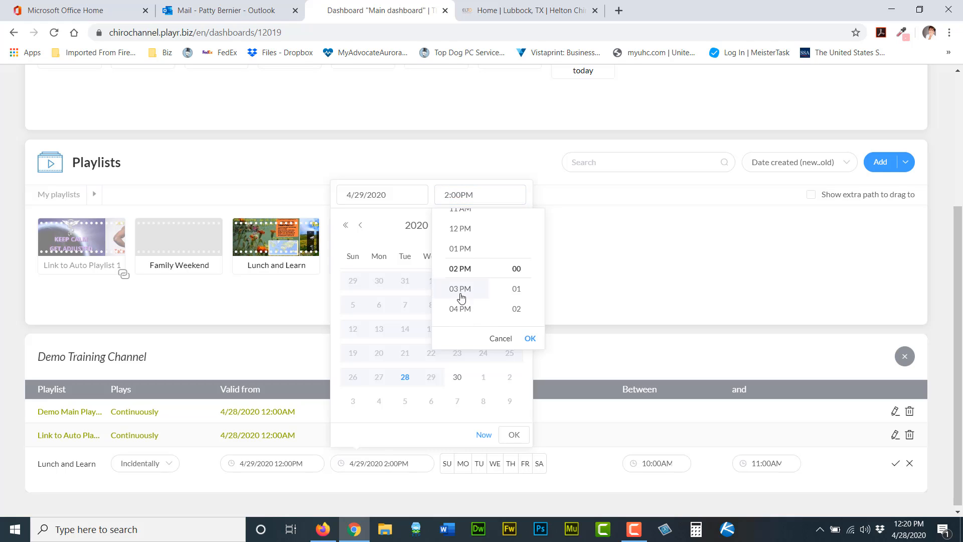
pyautogui.click(531, 340)
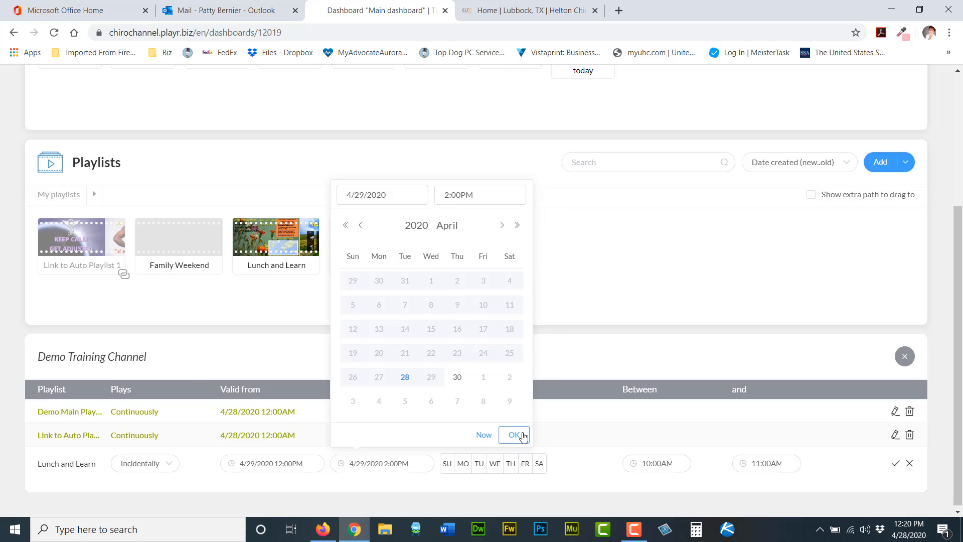
pyautogui.click(522, 436)
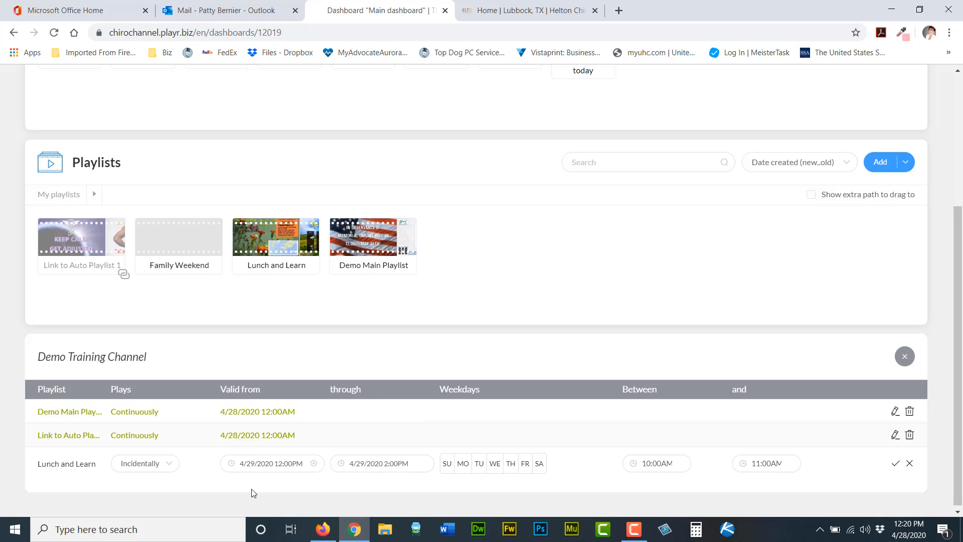
# Create a new playlist, add the sleepmode page to it, and close the playlist editor.
pyautogui.scroll(-1, 262, 476)
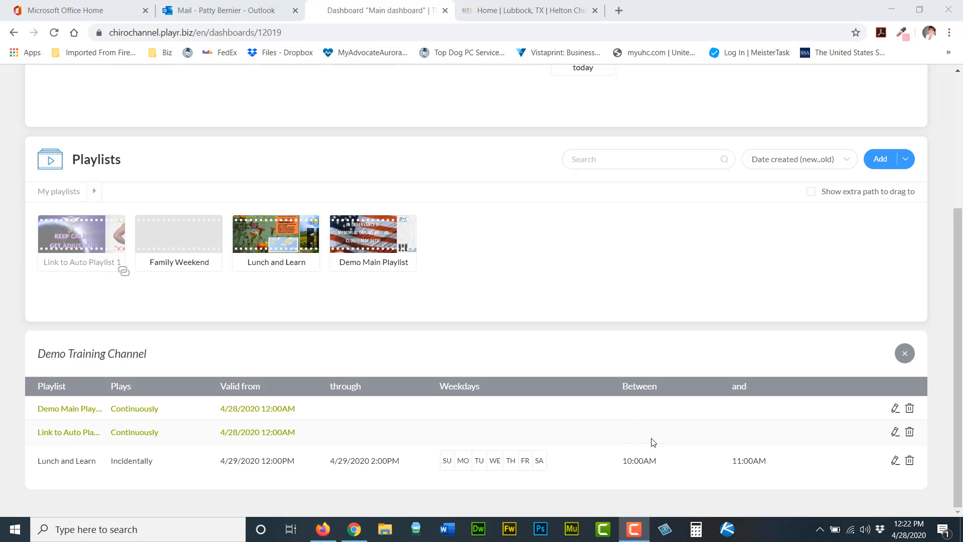
pyautogui.scroll(1, 655, 436)
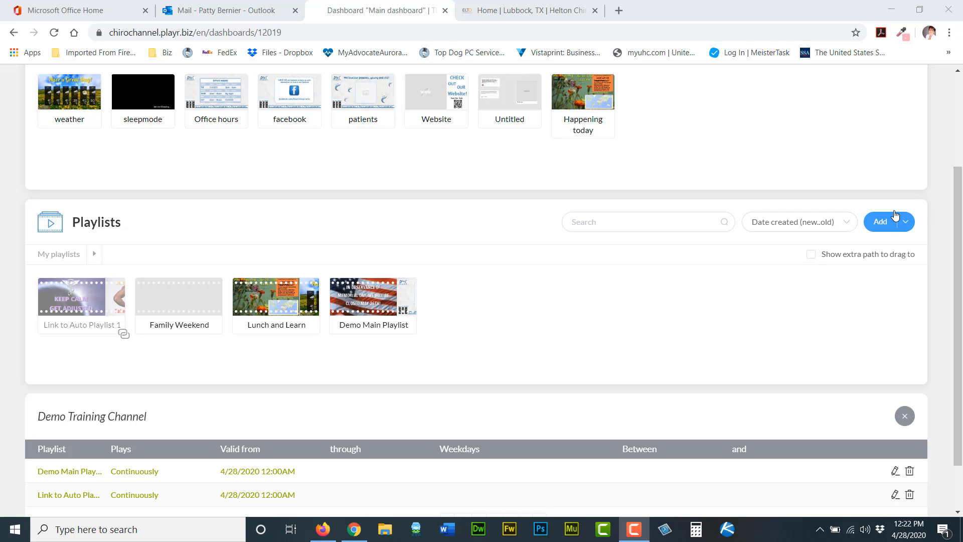
pyautogui.click(906, 223)
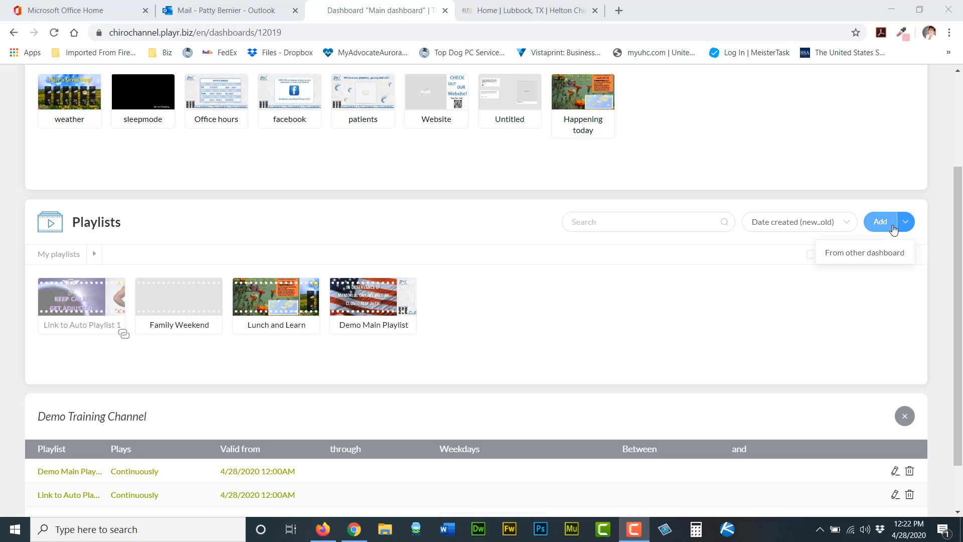
pyautogui.click(883, 224)
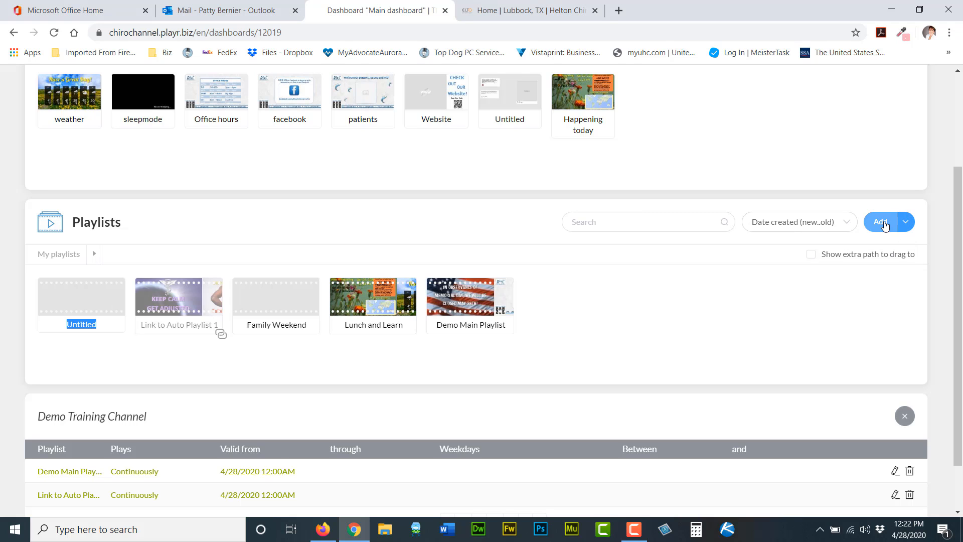
pyautogui.moveTo(145, 98); pyautogui.dragTo(70, 306)
pyautogui.click(69, 306)
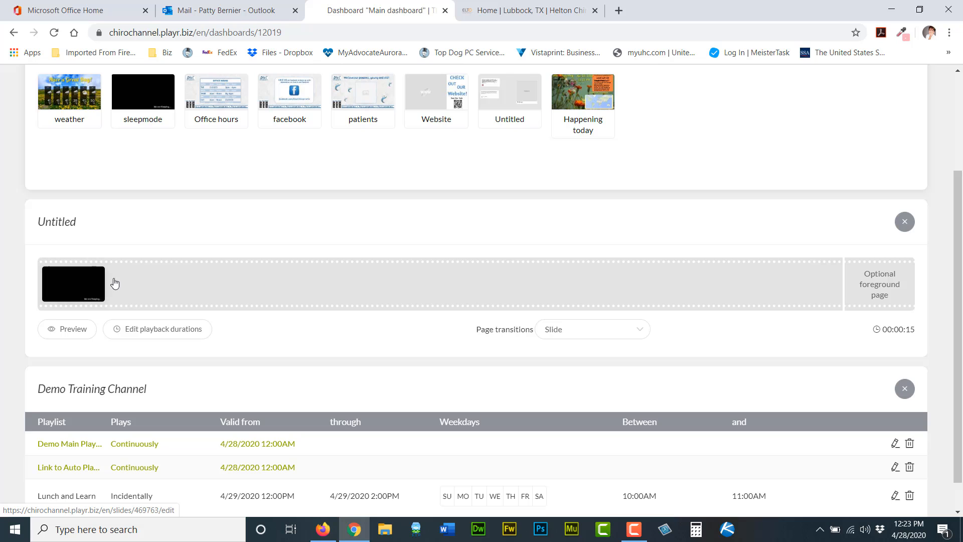
pyautogui.click(904, 221)
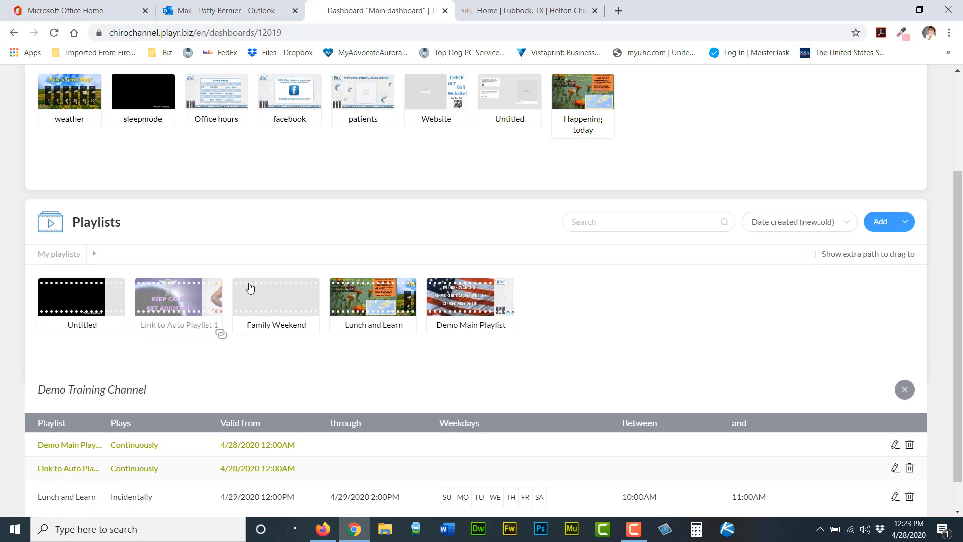
# Rename the new playlist Sleep Mode.
pyautogui.rightClick(82, 335)
pyautogui.click(82, 382)
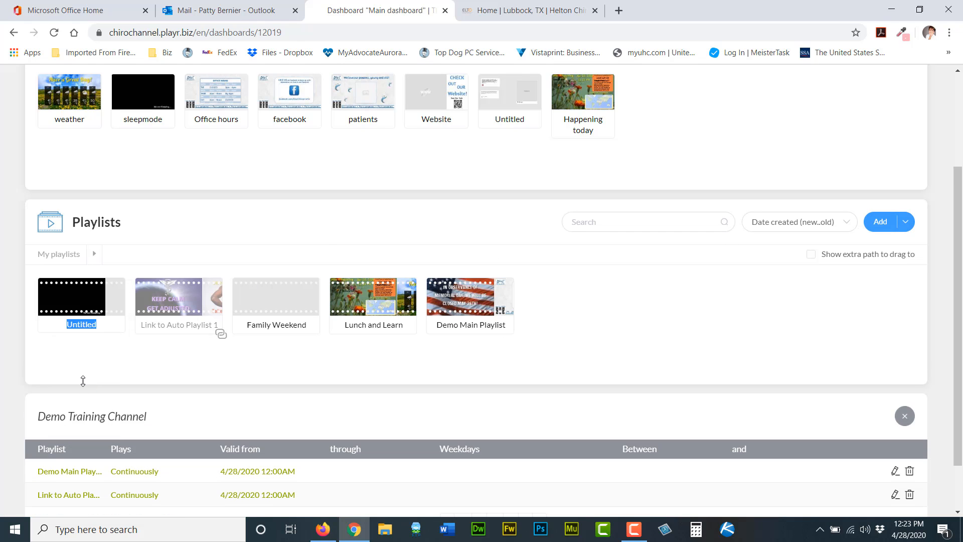
pyautogui.write('Sleep Mode')
pyautogui.press('Return')
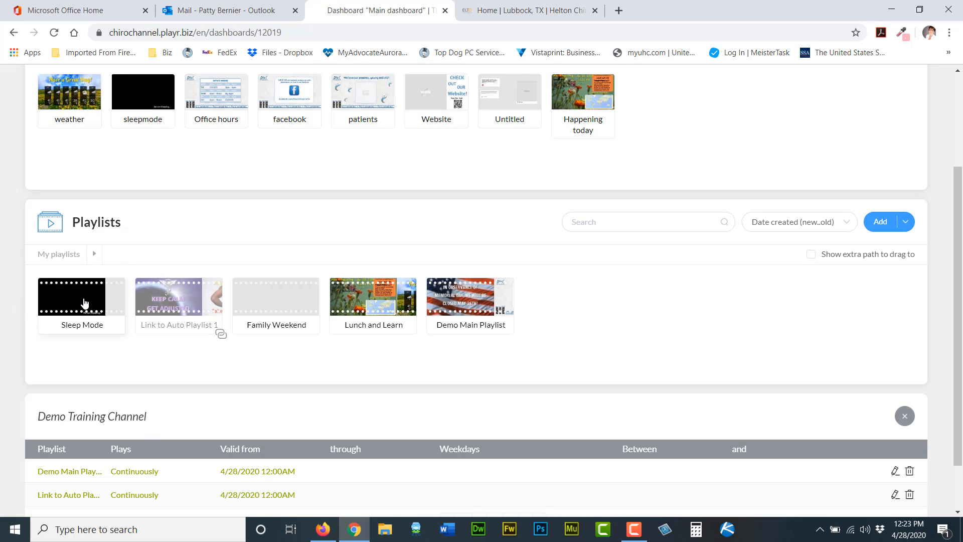
# Add the Sleep Mode playlist to the Demo Training Channel schedule and set it to play Incidentally.
pyautogui.moveTo(84, 302); pyautogui.dragTo(98, 476)
pyautogui.scroll(-2, 460, 429)
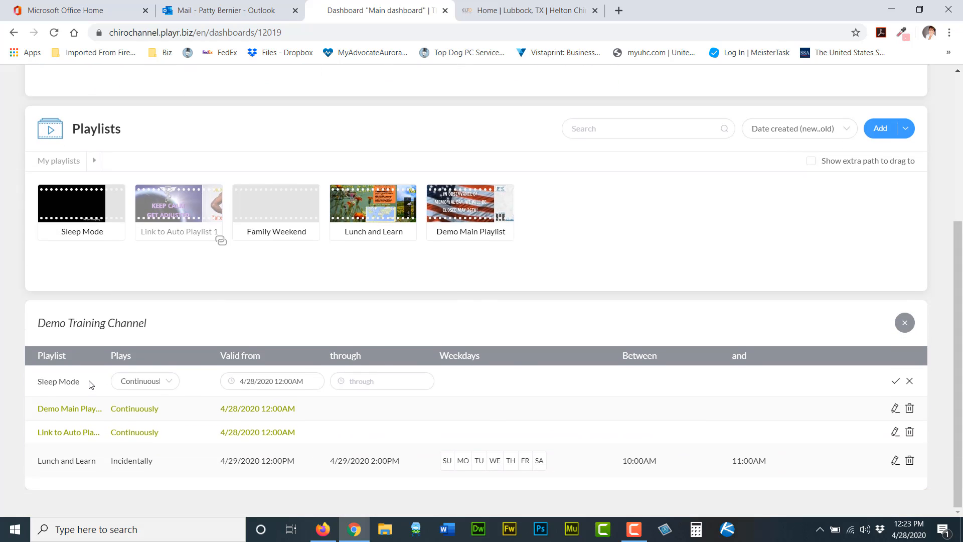
pyautogui.click(149, 383)
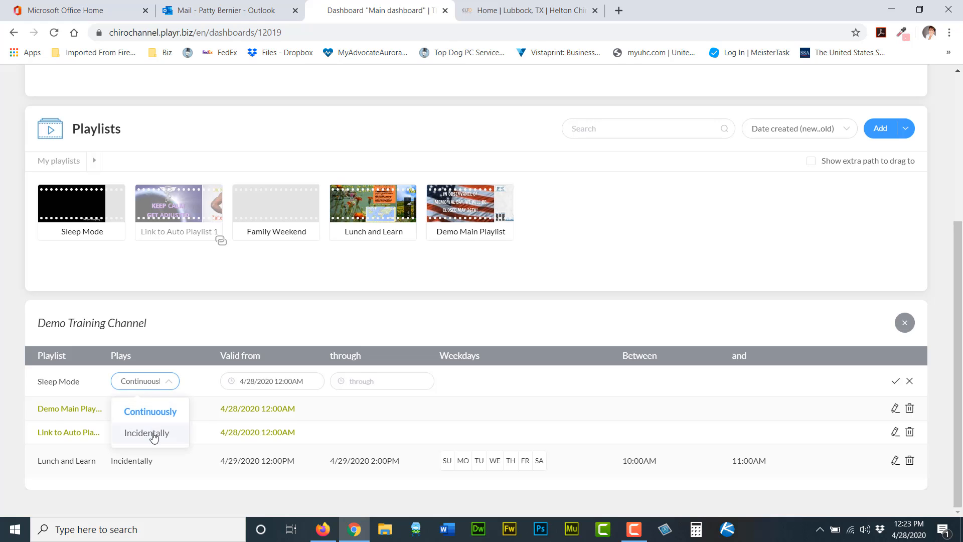
pyautogui.click(154, 438)
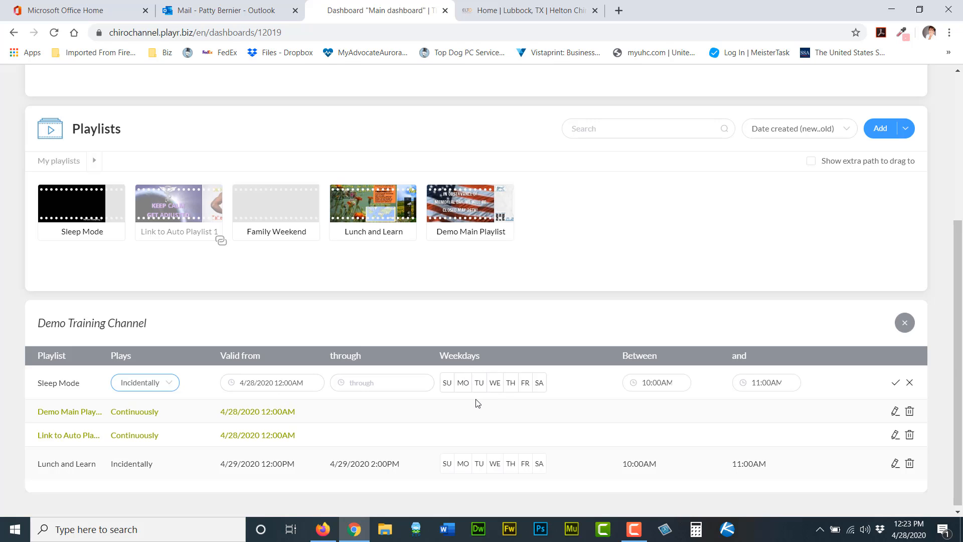
# Schedule the Sleep Mode entry for Sundays and Saturdays with a start time of 7:00 AM.
pyautogui.click(447, 385)
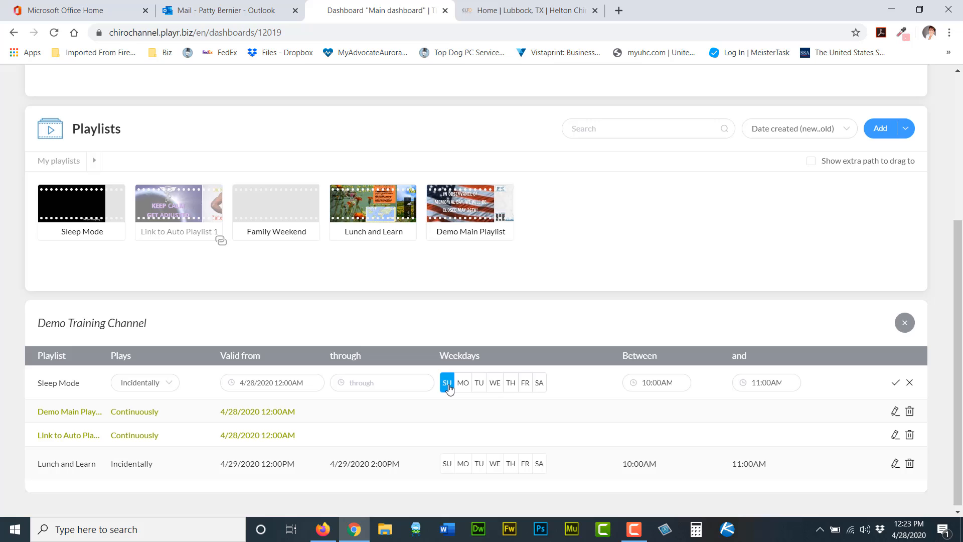
pyautogui.click(539, 384)
pyautogui.click(646, 383)
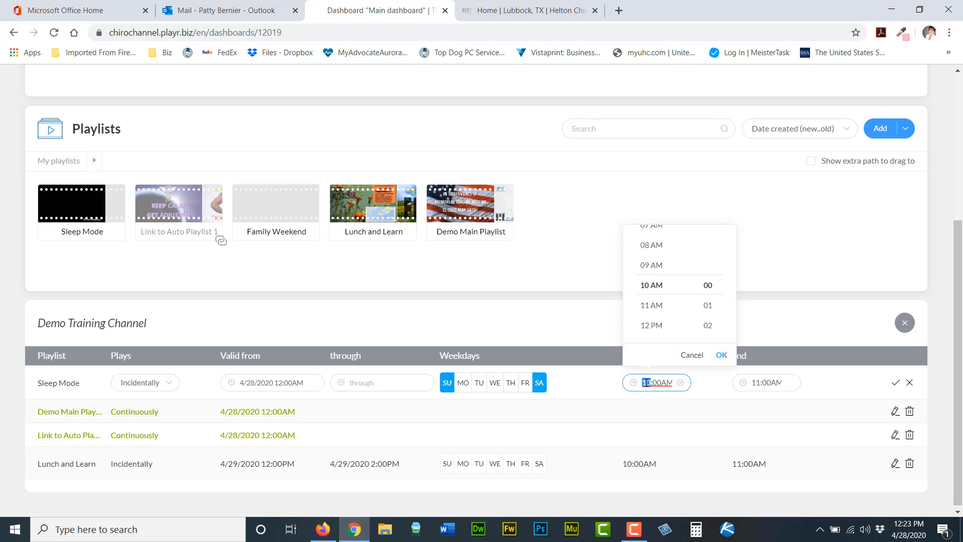
pyautogui.scroll(3, 652, 311)
pyautogui.click(723, 357)
# Set the Sleep Mode entry's end time to 7:00 AM, confirm it, and move it below Link to Auto Playlist.
pyautogui.click(758, 382)
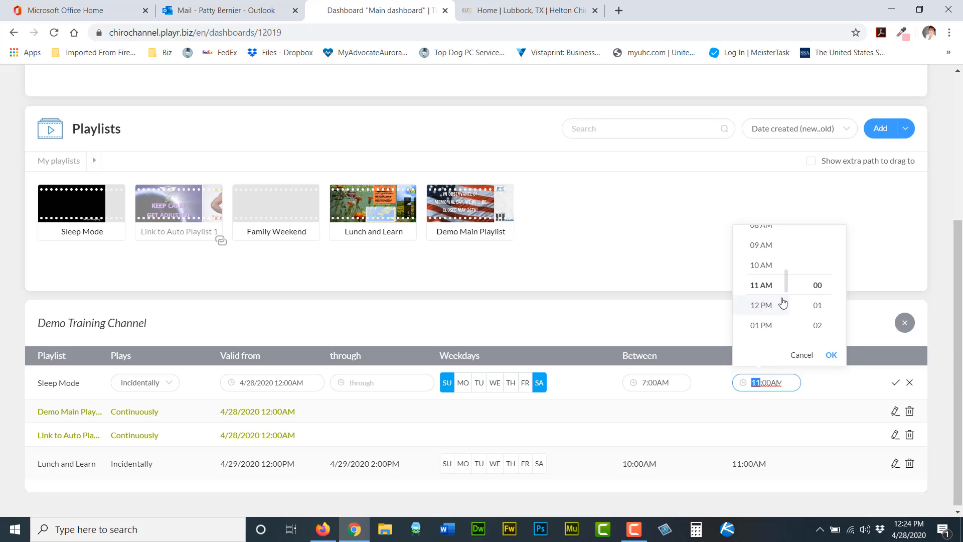
pyautogui.scroll(4, 783, 302)
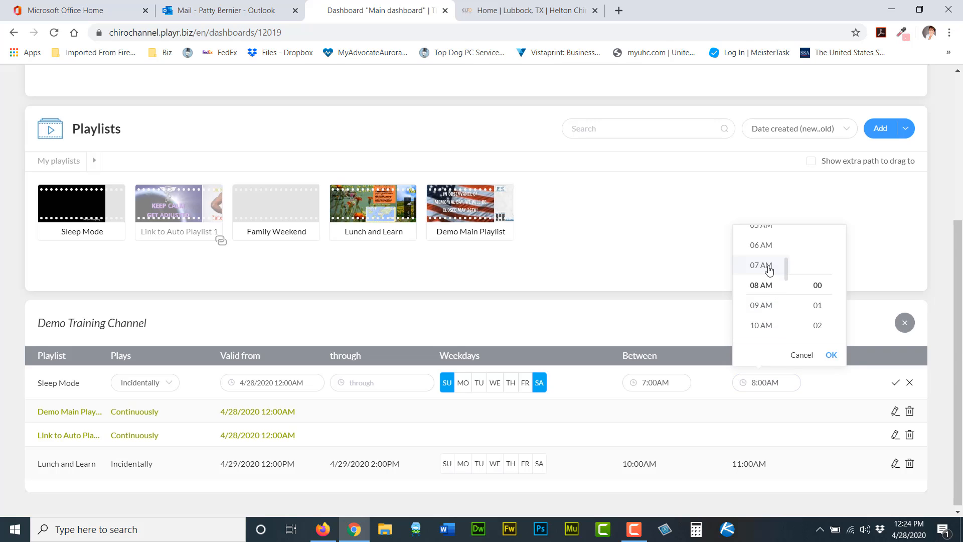
pyautogui.click(831, 355)
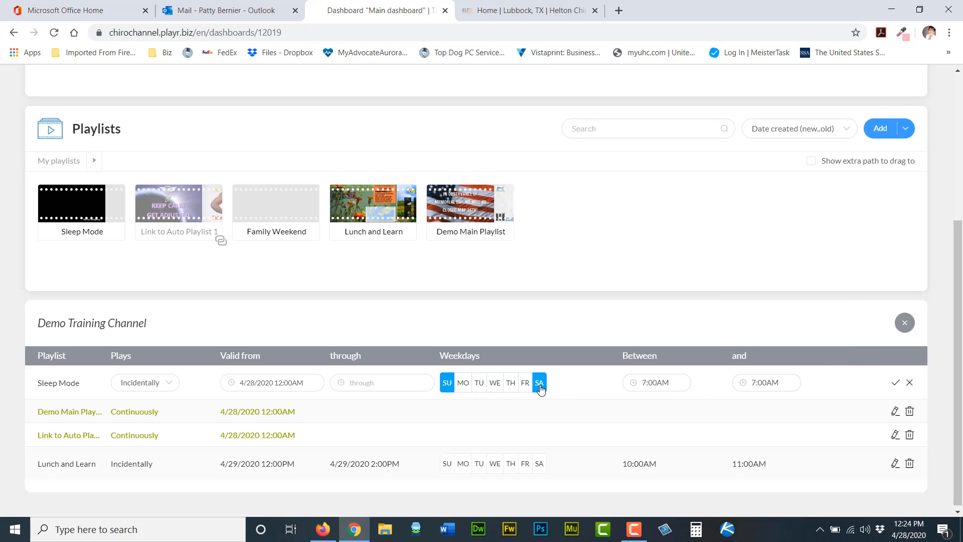
pyautogui.click(899, 384)
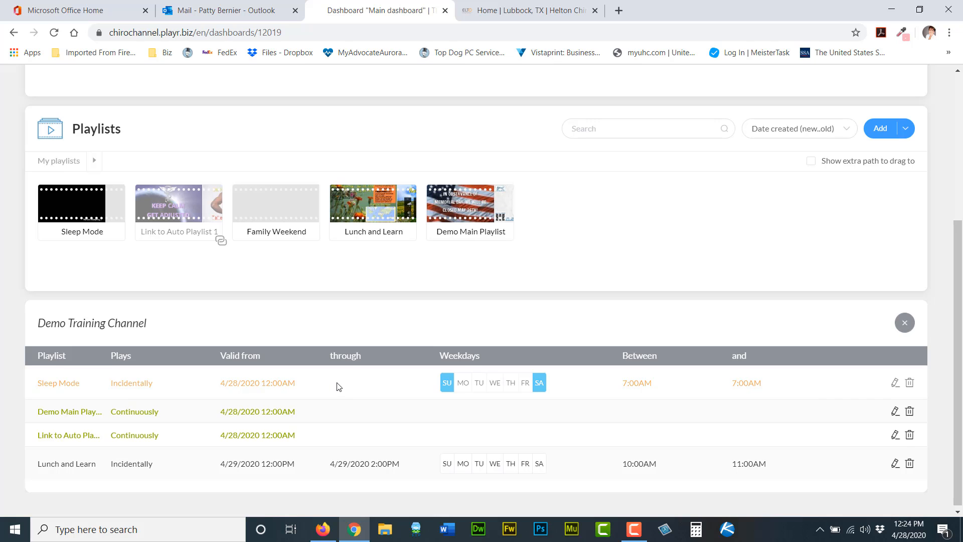
pyautogui.moveTo(336, 387); pyautogui.dragTo(260, 422)
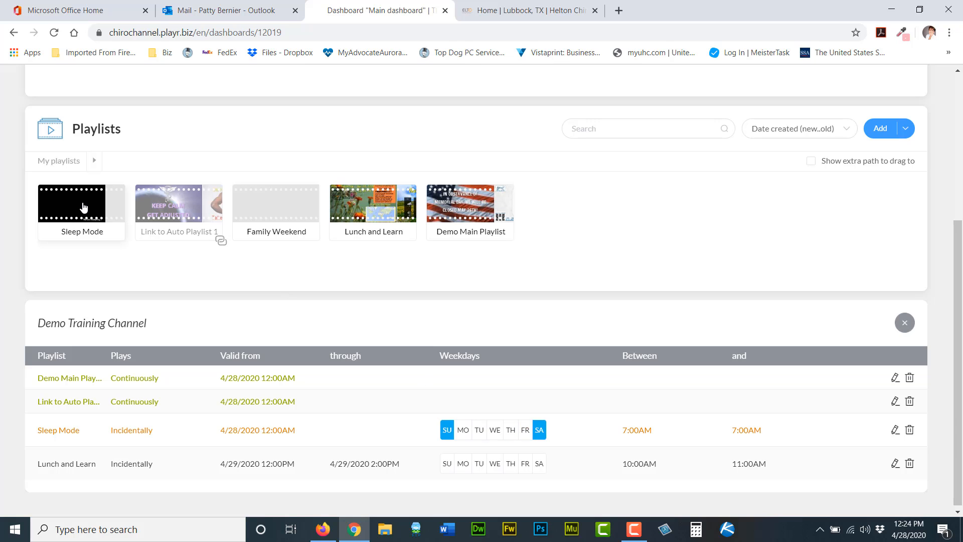
# Add Sleep Mode to the channel schedule a second time and set it to play Incidentally.
pyautogui.moveTo(83, 207); pyautogui.dragTo(86, 379)
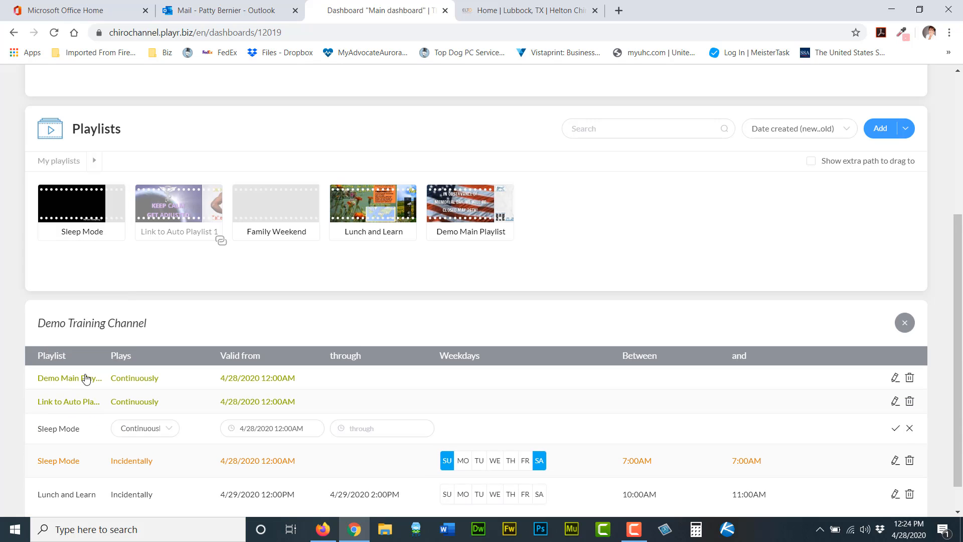
pyautogui.click(147, 429)
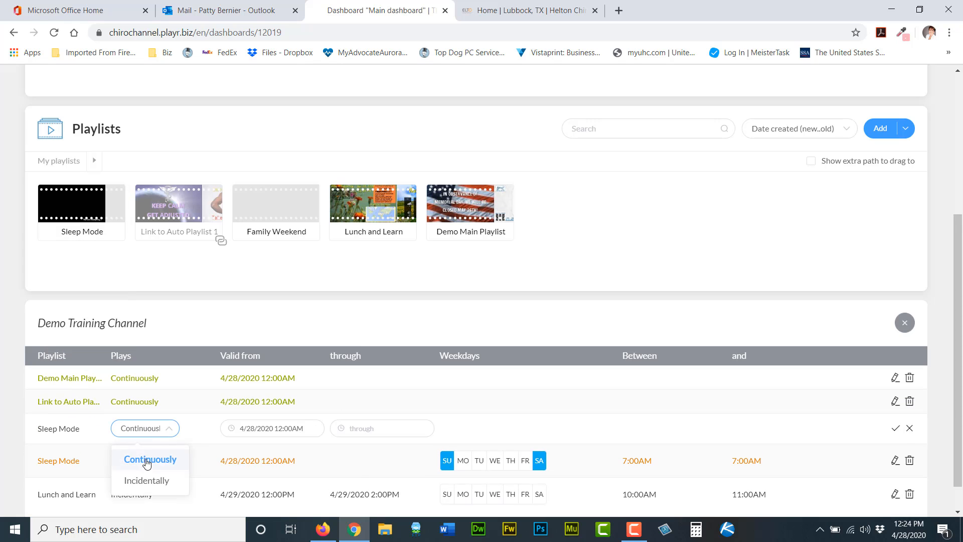
pyautogui.click(143, 481)
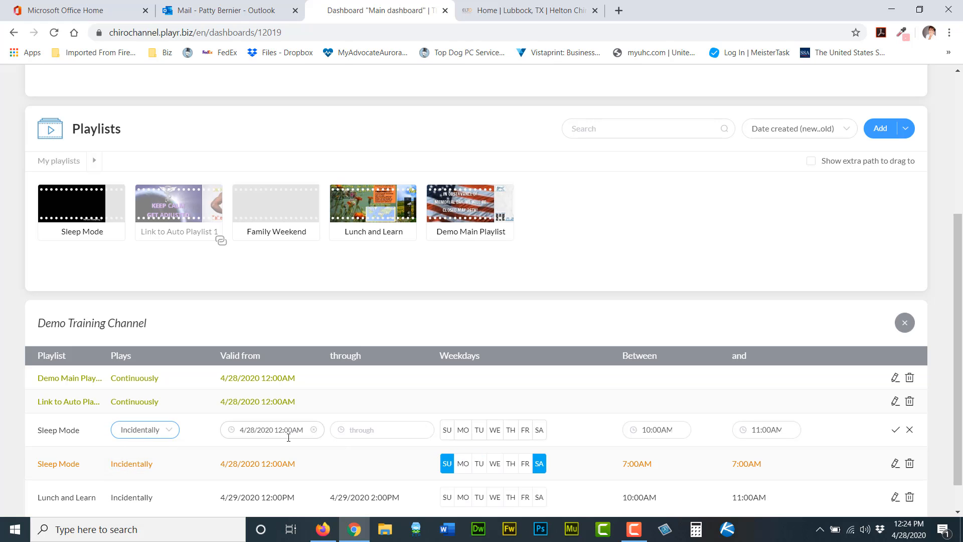
# Select Tuesday and Wednesday for the new Sleep Mode entry and set its start time to 6:00 PM.
pyautogui.click(480, 432)
pyautogui.click(497, 433)
pyautogui.click(644, 428)
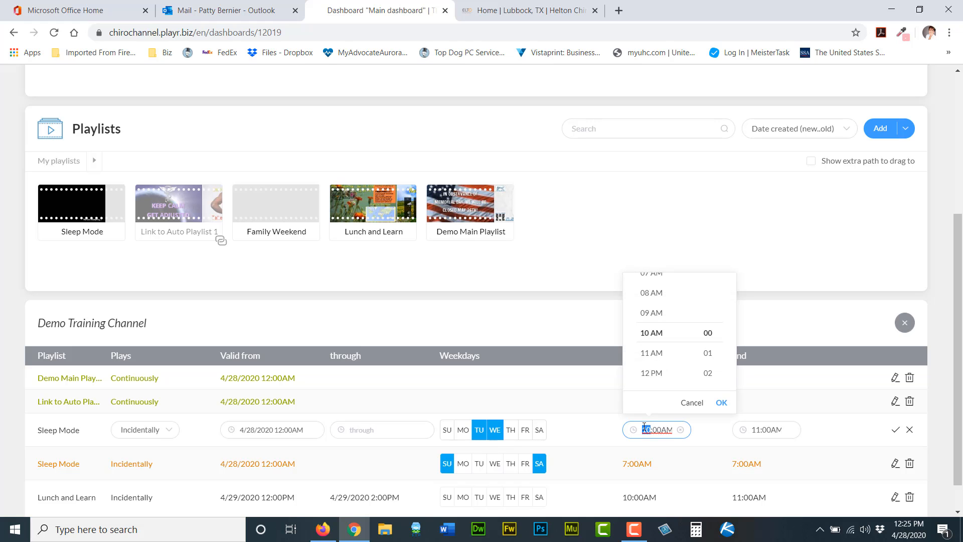
pyautogui.write('7')
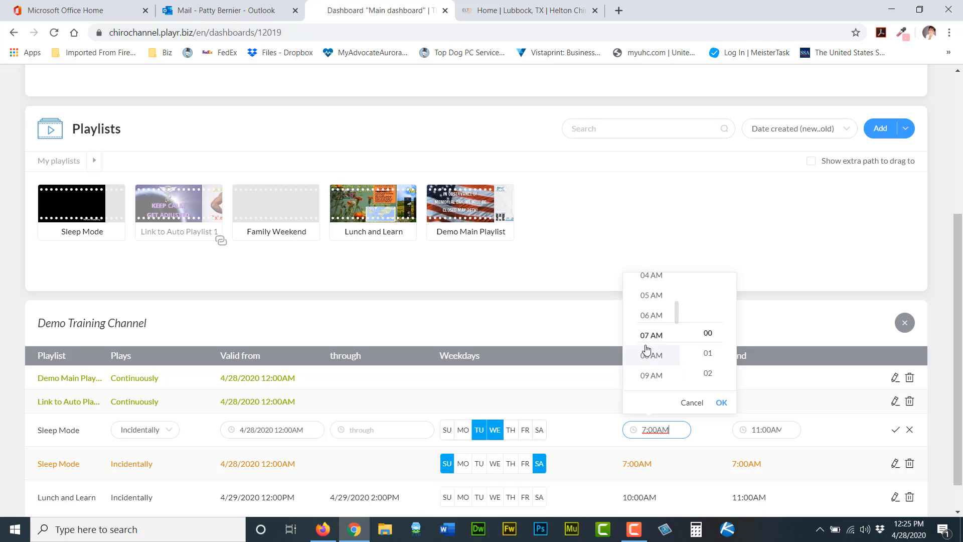
pyautogui.scroll(-11, 647, 351)
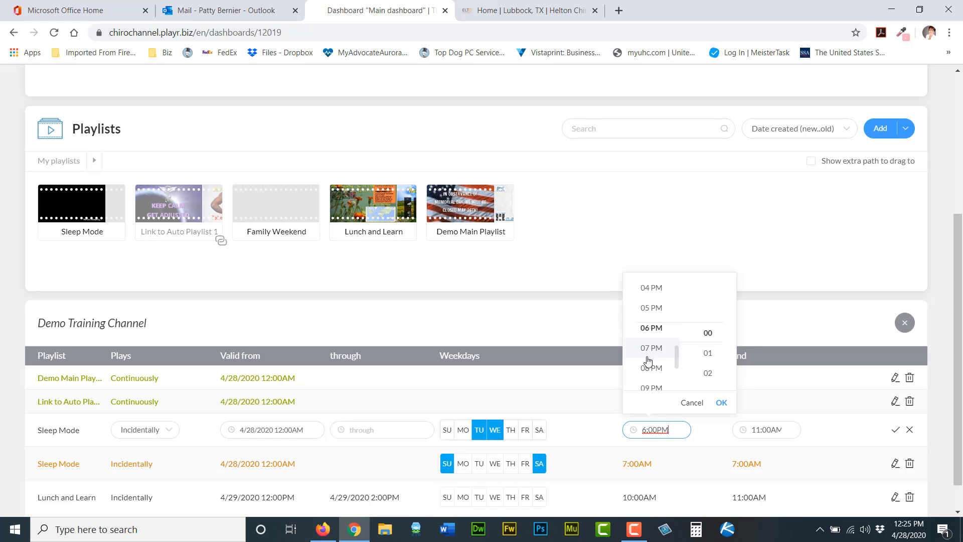
pyautogui.click(653, 333)
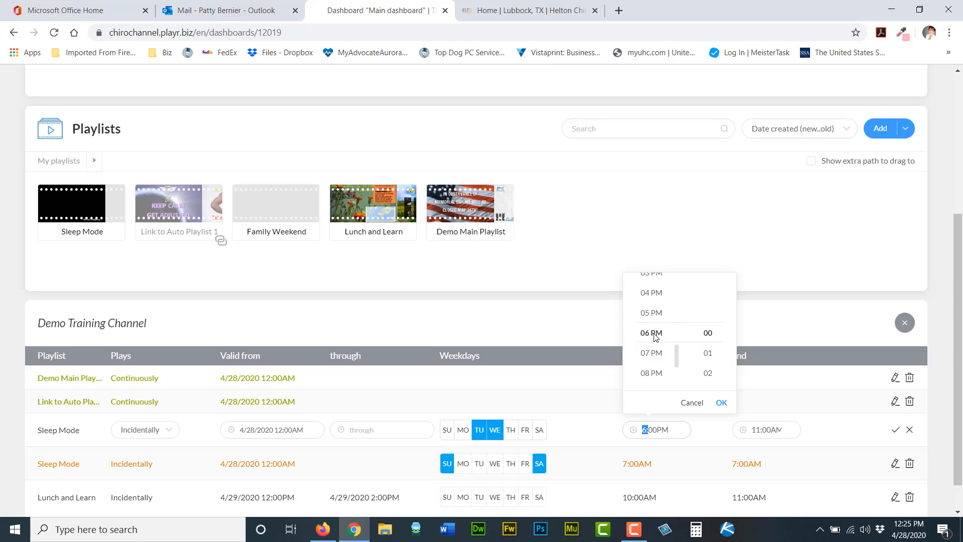
pyautogui.click(721, 404)
# Set the new Sleep Mode entry's end time to 7:00 AM and confirm the entry.
pyautogui.click(756, 430)
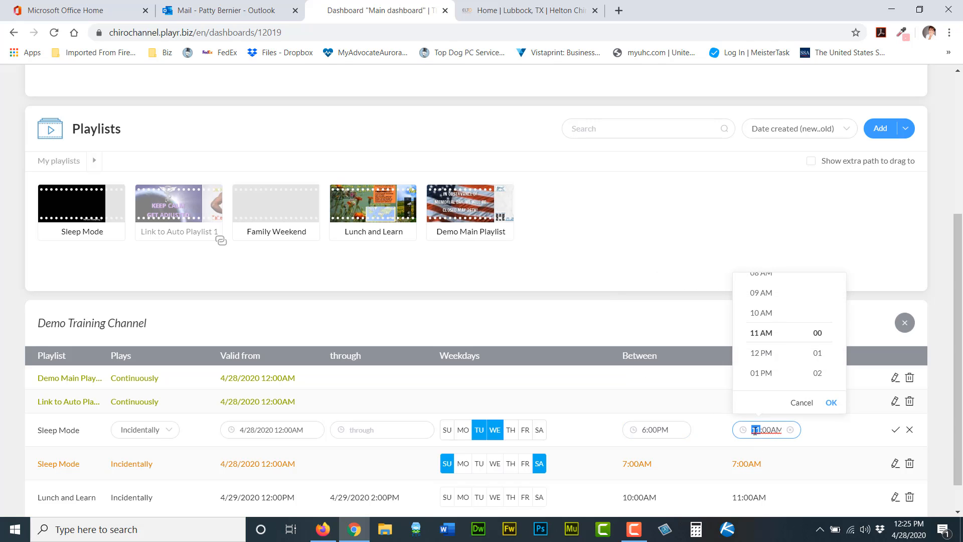
pyautogui.scroll(6, 767, 345)
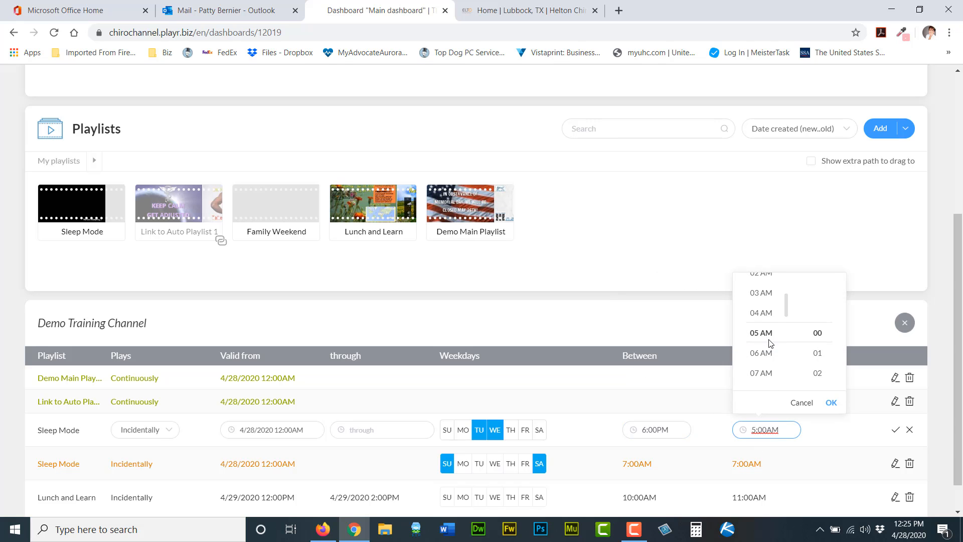
pyautogui.click(758, 371)
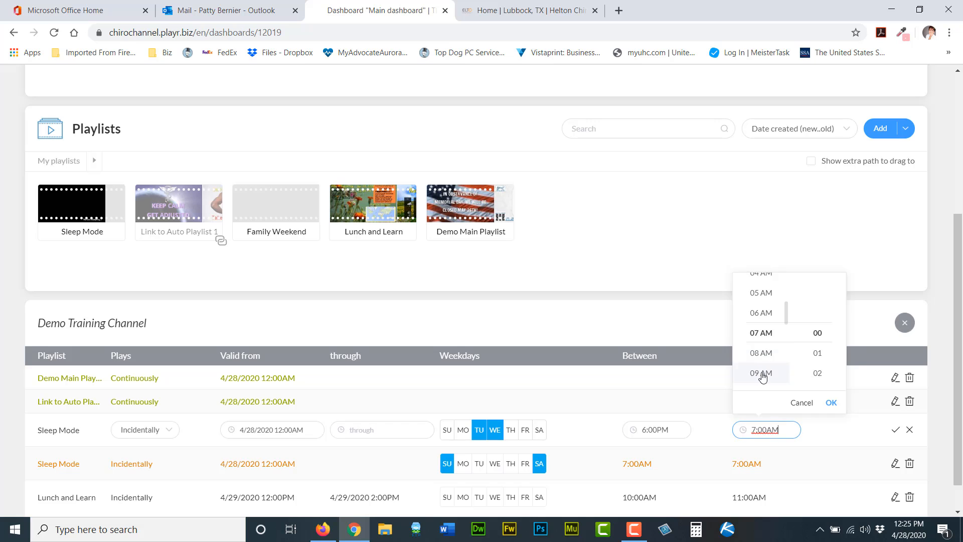
pyautogui.click(832, 402)
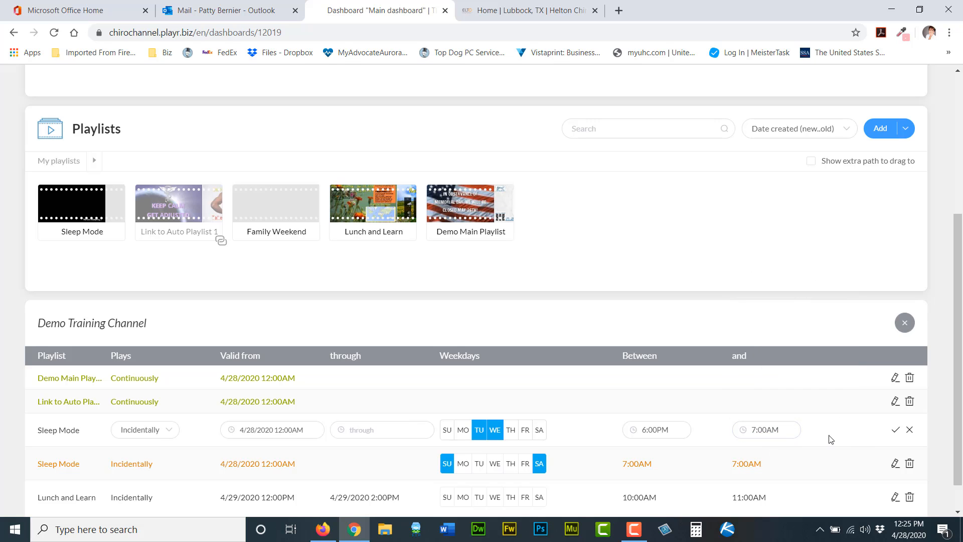
pyautogui.click(896, 431)
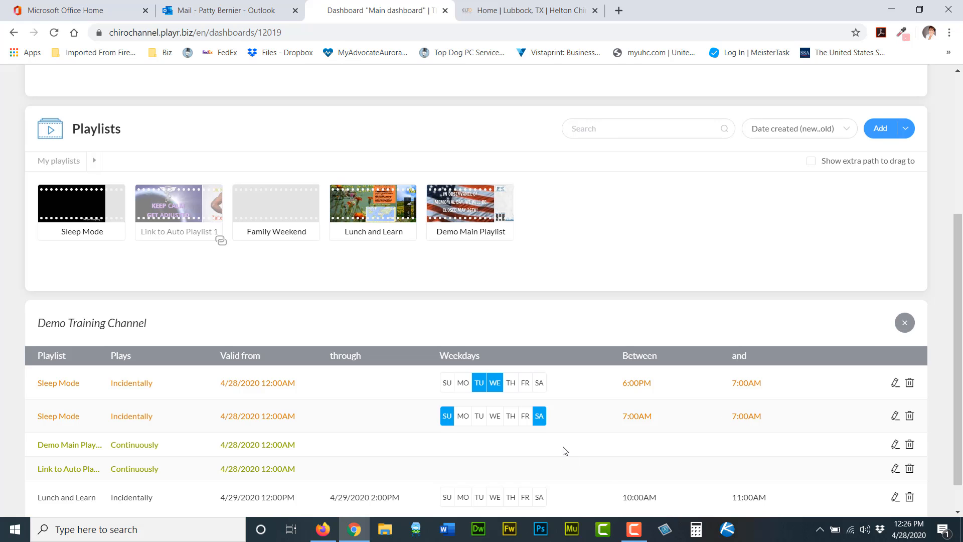
# Reorder both Sleep Mode entries below the continuous playlists and close the channel schedule.
pyautogui.moveTo(267, 418); pyautogui.dragTo(270, 454)
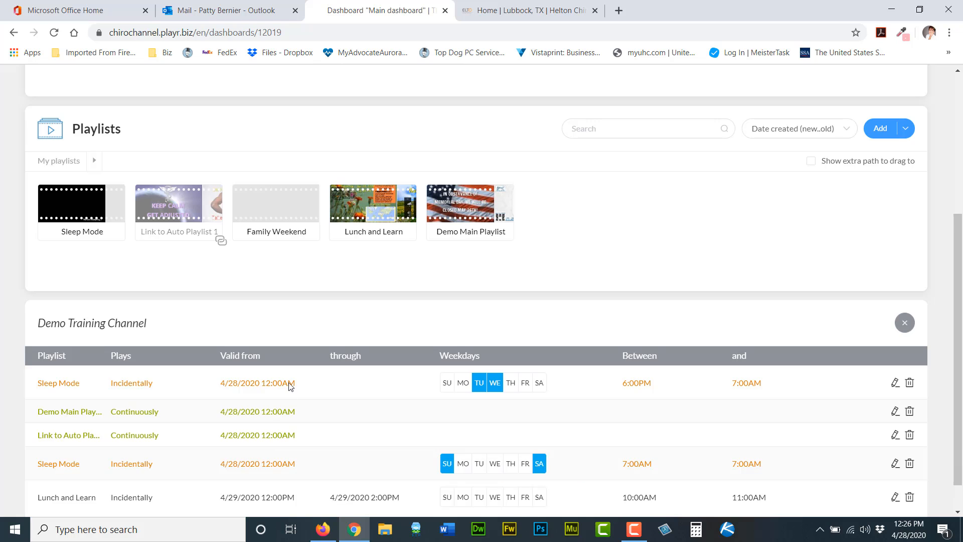
pyautogui.moveTo(290, 386); pyautogui.dragTo(286, 443)
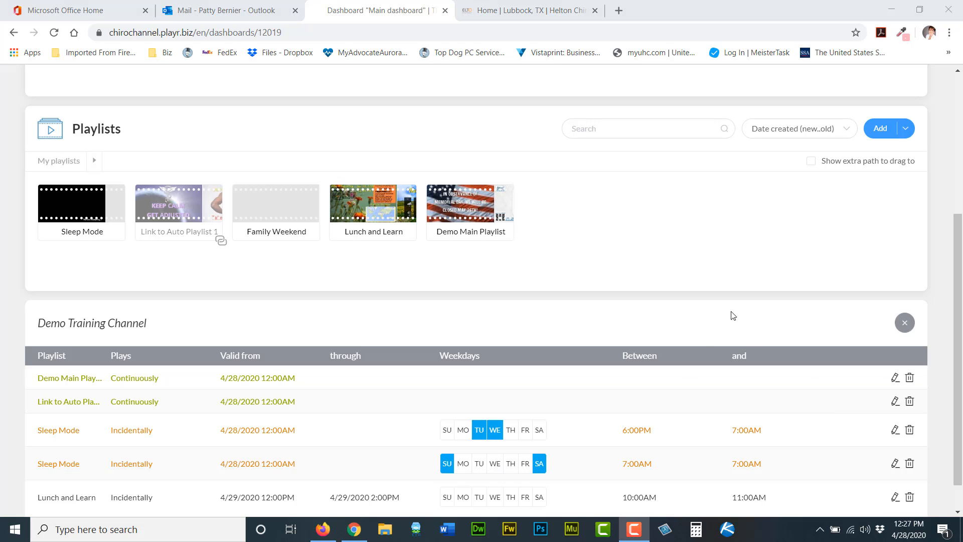
pyautogui.click(906, 323)
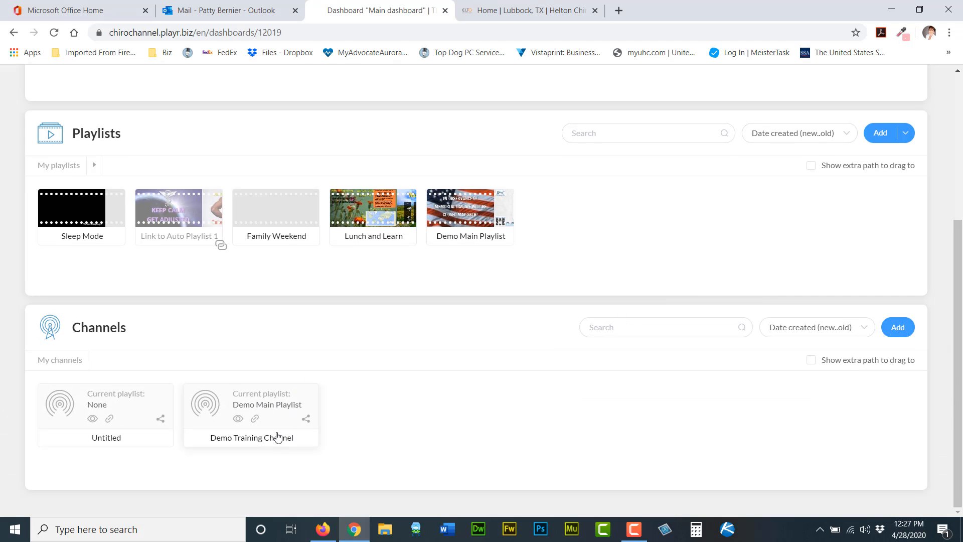
pyautogui.scroll(5, 547, 405)
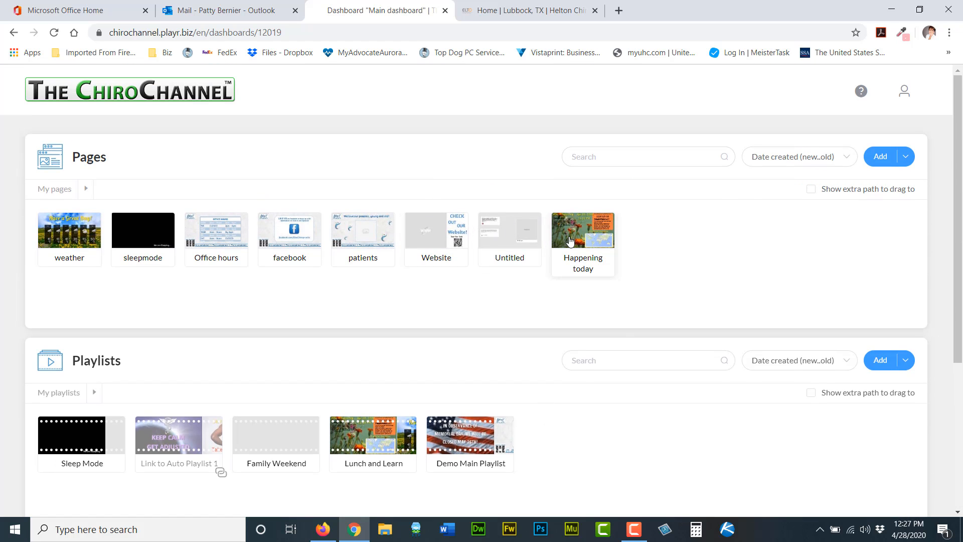
pyautogui.scroll(-3, 452, 198)
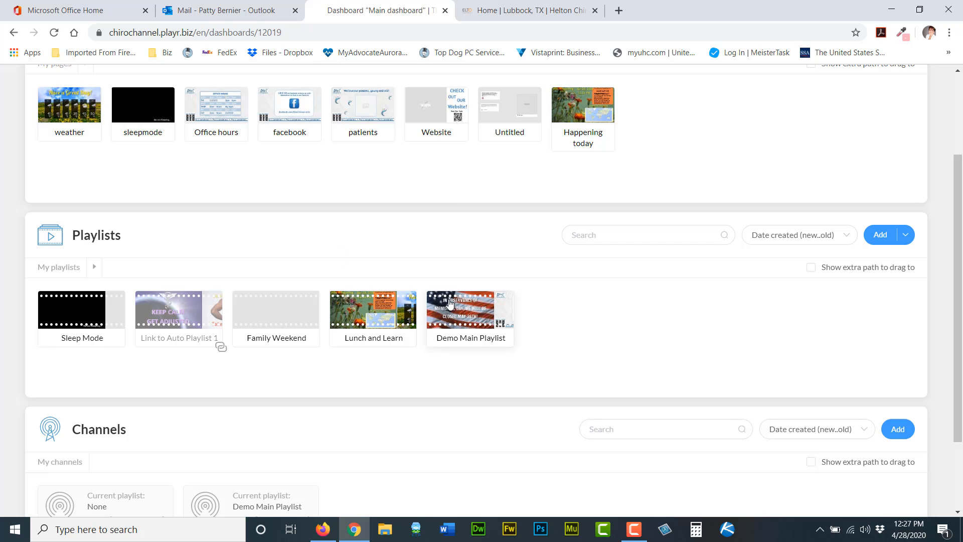
pyautogui.scroll(-2, 602, 301)
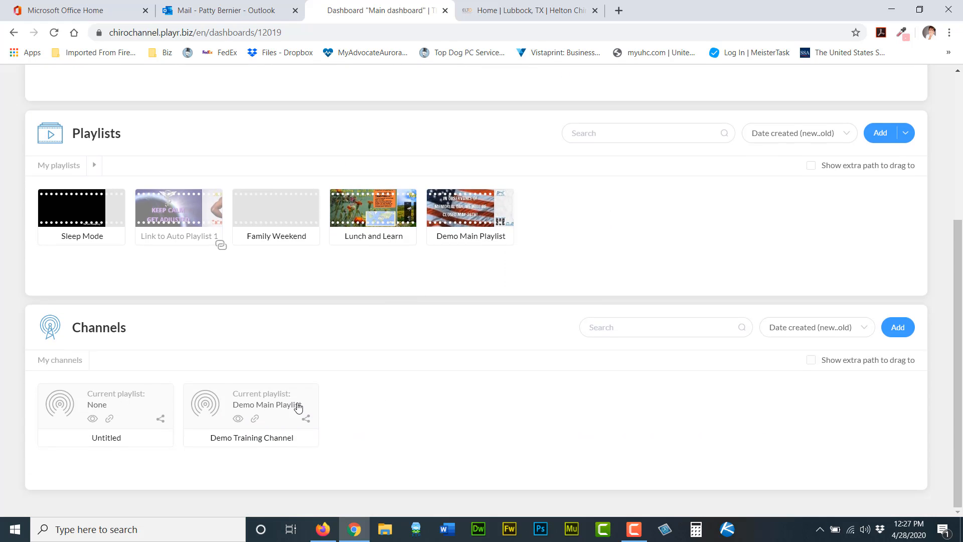